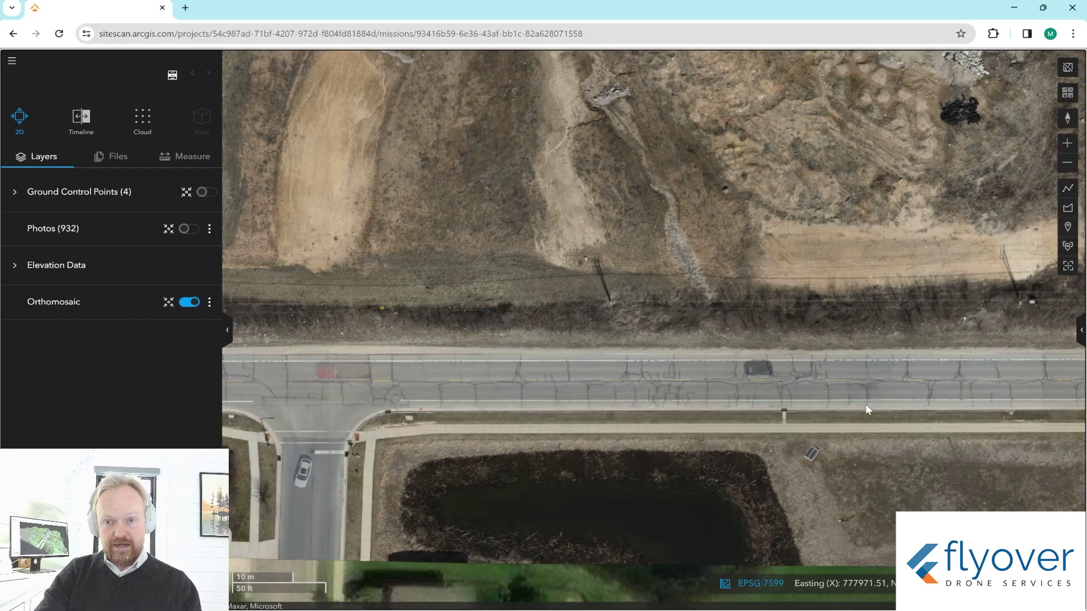
Zoom and pan the orthomosaic along the cracked road until the red curb marker is centred
scroll(415, 412, "up", 5)
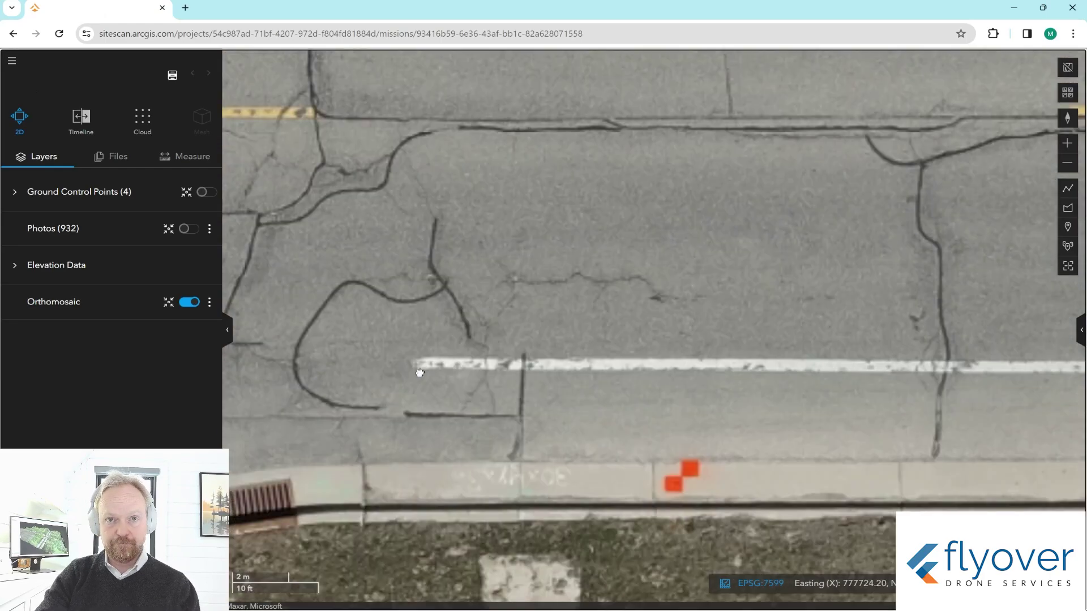
left_click_drag(423, 365, 526, 372)
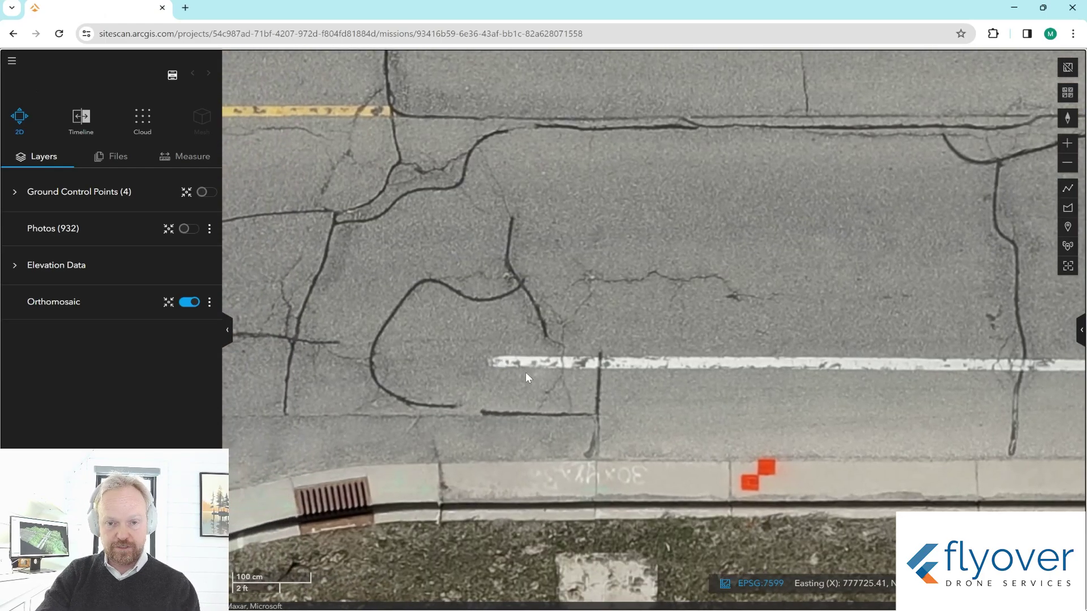
scroll(521, 374, "up", 2)
left_click_drag(624, 369, 450, 369)
left_click_drag(569, 368, 838, 362)
scroll(632, 370, "down", 1)
left_click_drag(633, 370, 596, 363)
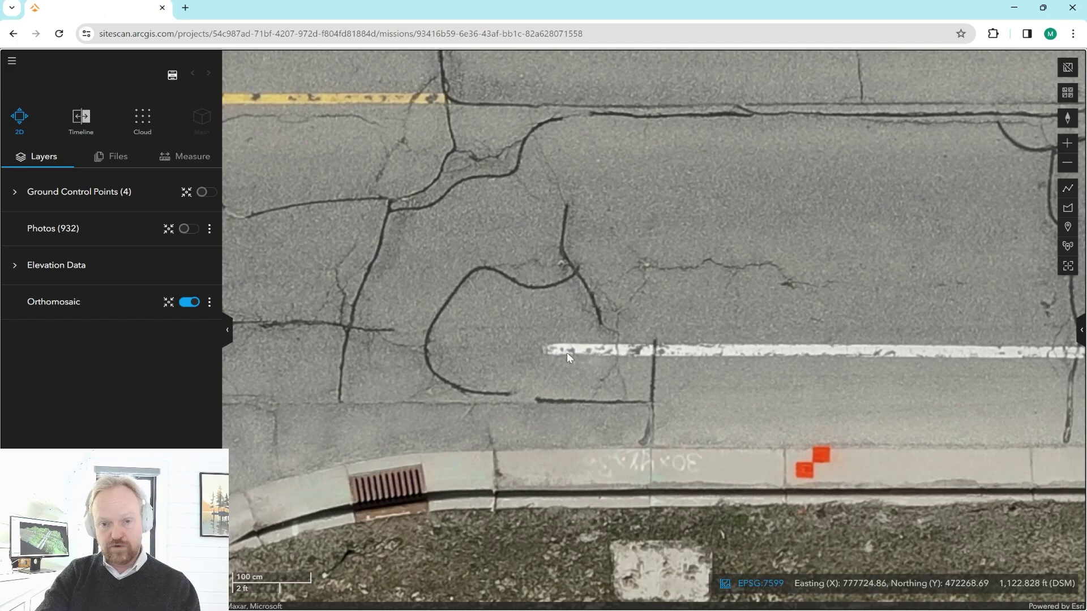
left_click_drag(547, 351, 468, 332)
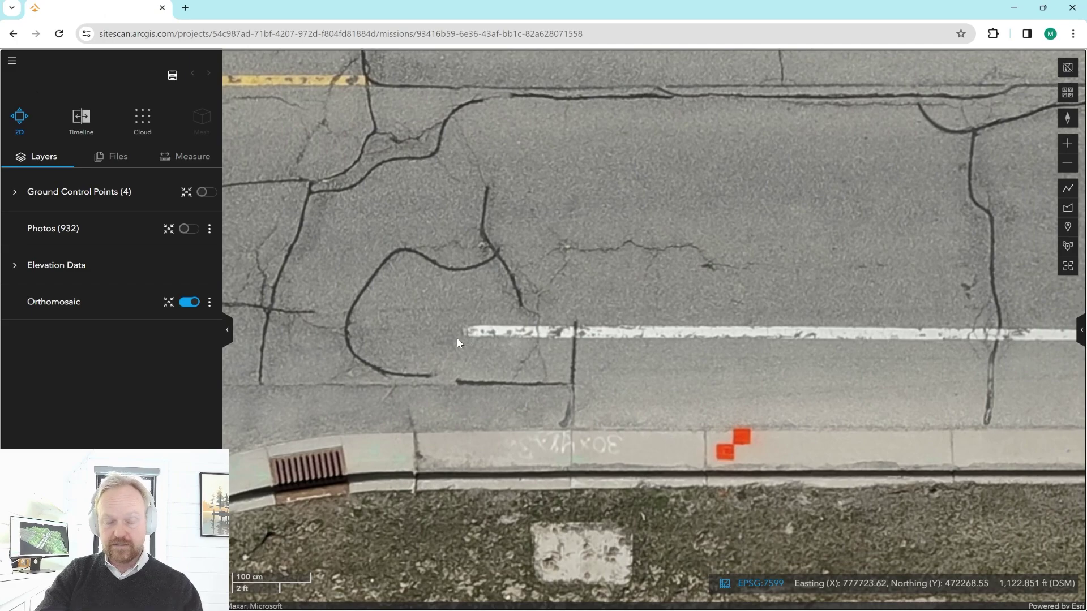
left_click_drag(481, 332, 538, 330)
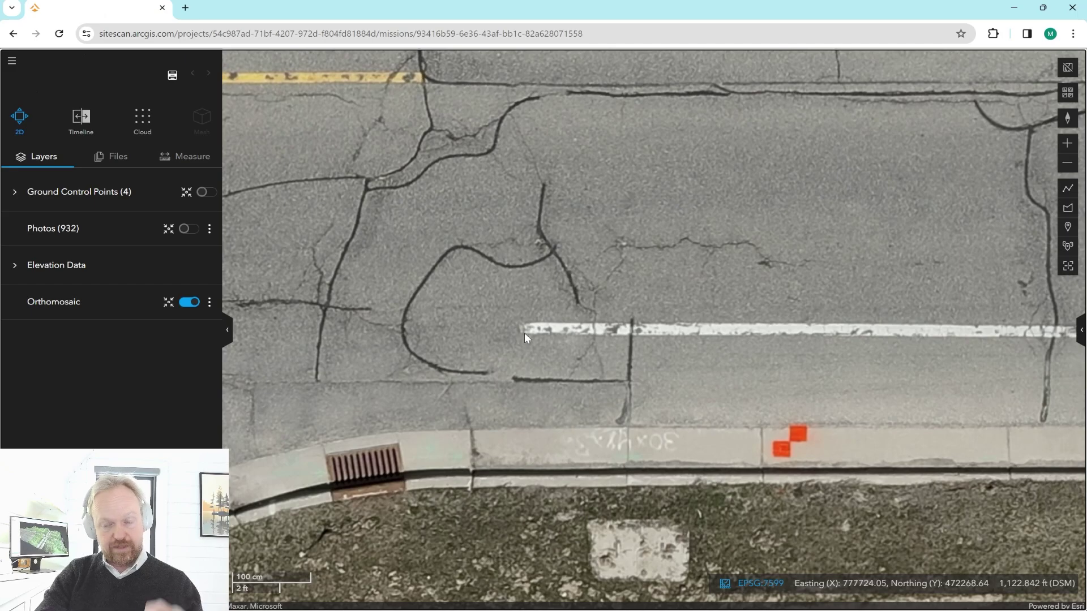
scroll(526, 337, "down", 3)
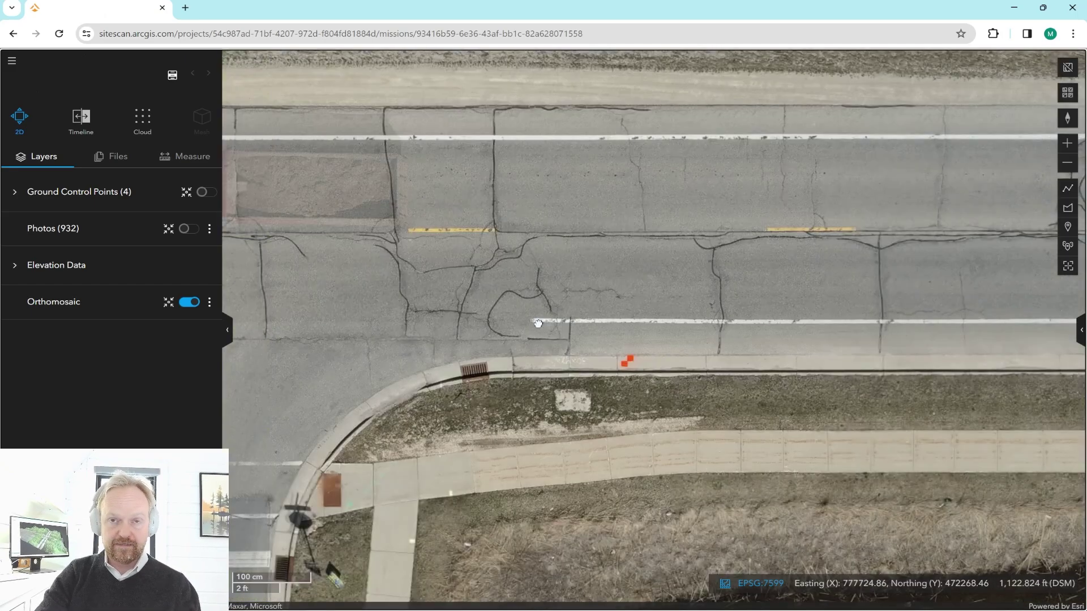
left_click_drag(538, 323, 454, 292)
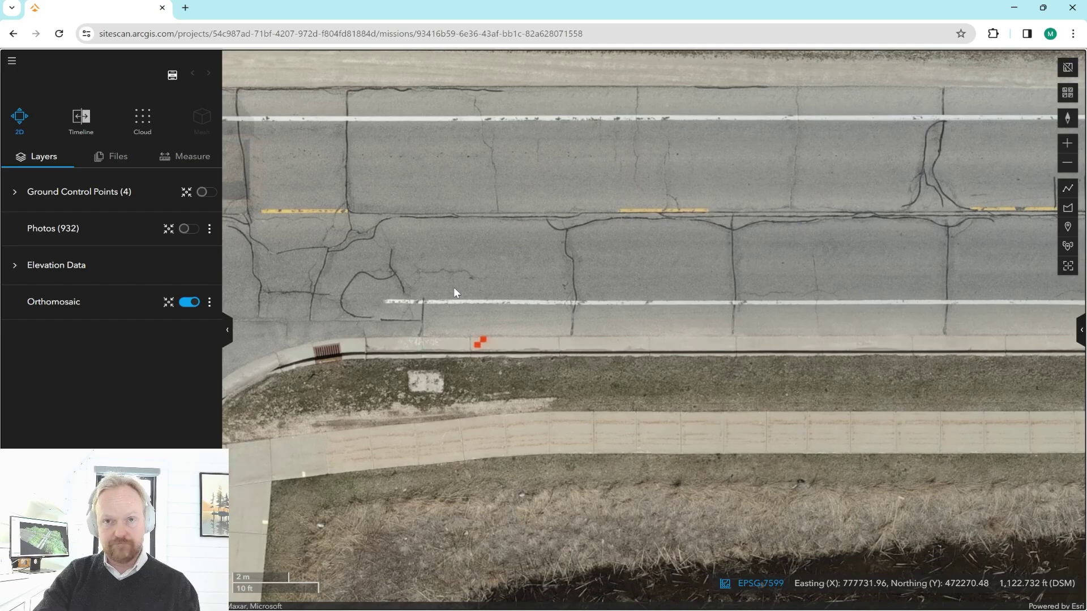
Zoom out and pan the orthomosaic along the road past the pond
scroll(573, 294, "down", 5)
left_click_drag(550, 291, 612, 384)
left_click_drag(549, 420, 520, 332)
scroll(507, 413, "up", 2)
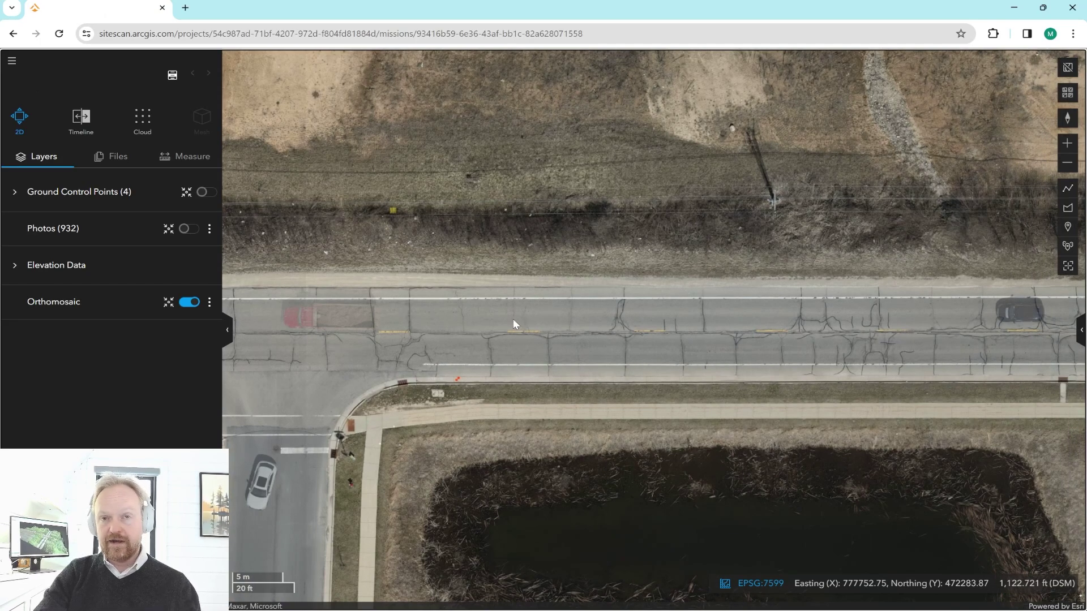
left_click_drag(567, 326, 478, 321)
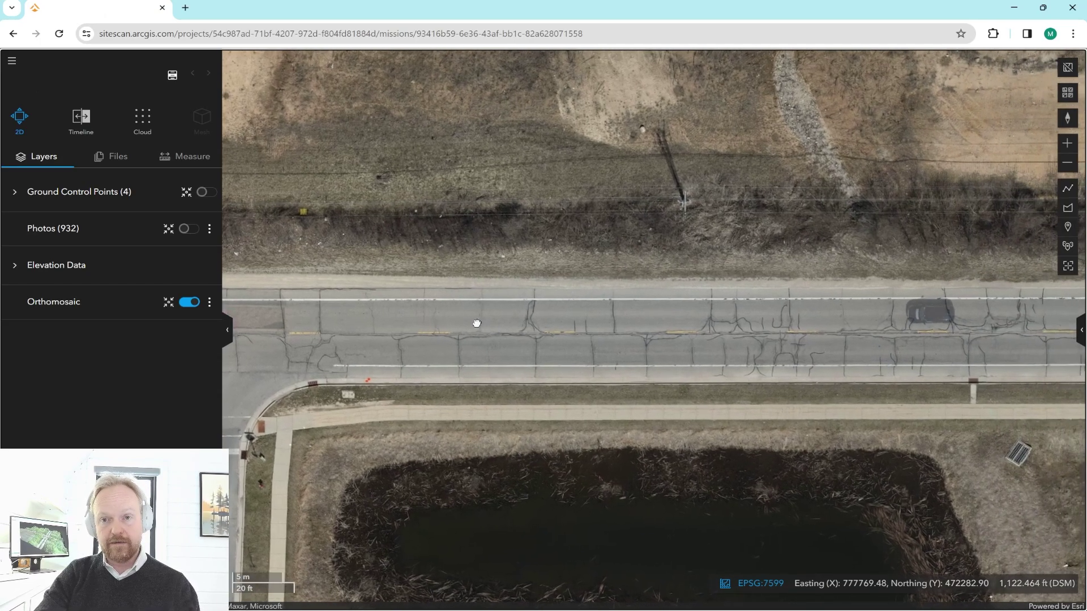
left_click_drag(595, 357, 497, 357)
scroll(498, 358, "down", 2)
left_click_drag(707, 315, 545, 301)
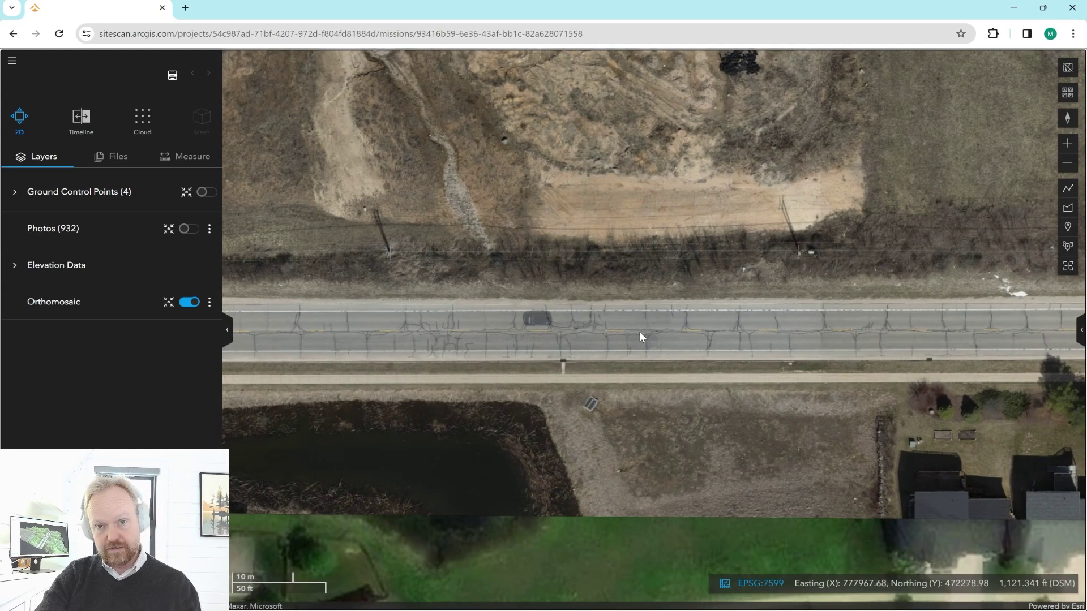
Pan north over the excavated field to the trucks and excavator in the work area
left_click_drag(643, 320, 567, 410)
scroll(545, 377, "down", 2)
left_click_drag(478, 233, 573, 412)
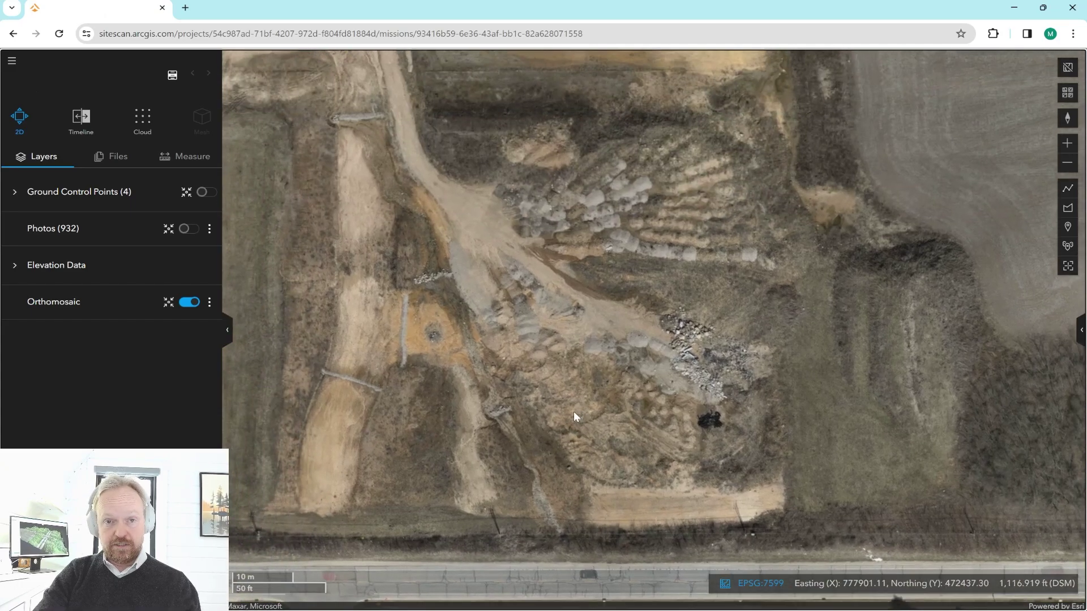
left_click_drag(574, 266, 636, 394)
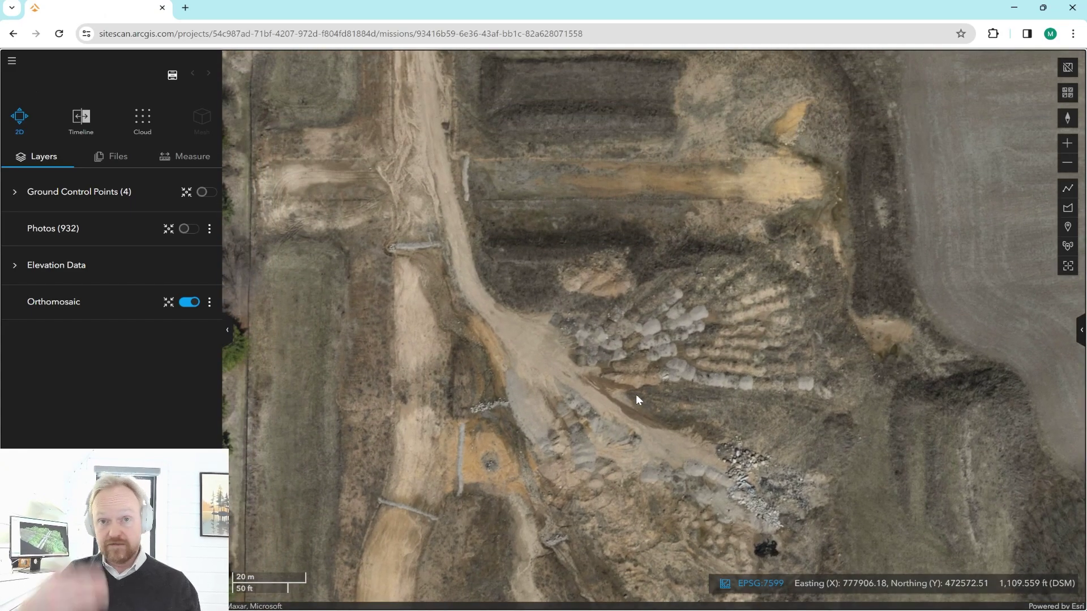
mouse_move(624, 211)
left_mouse_down()
mouse_move(638, 277)
mouse_move(727, 468)
left_mouse_up()
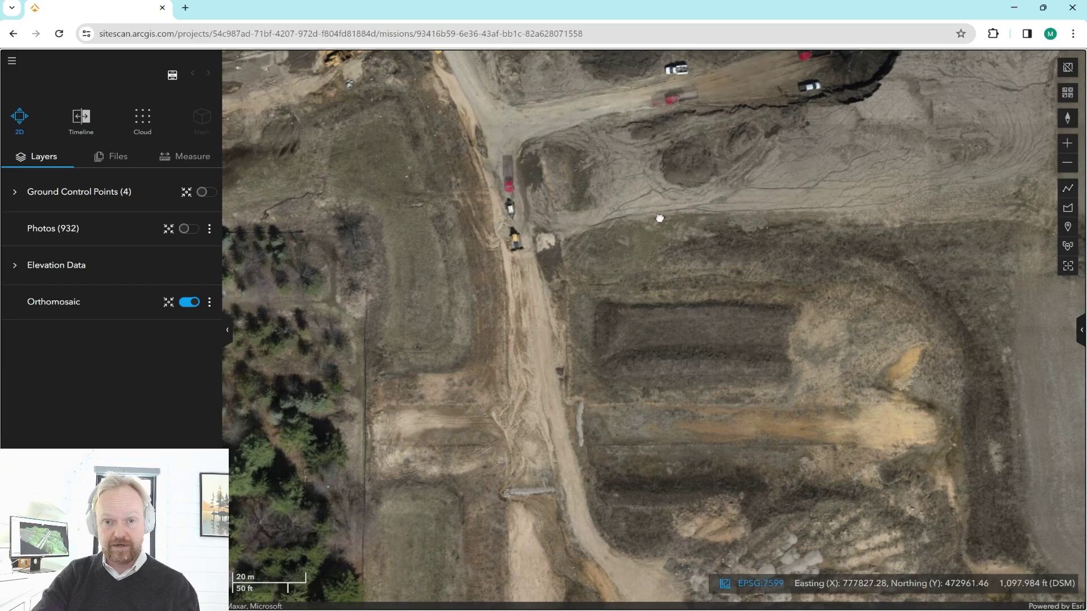
left_click_drag(657, 214, 581, 474)
left_click_drag(487, 293, 669, 449)
left_click_drag(648, 369, 541, 225)
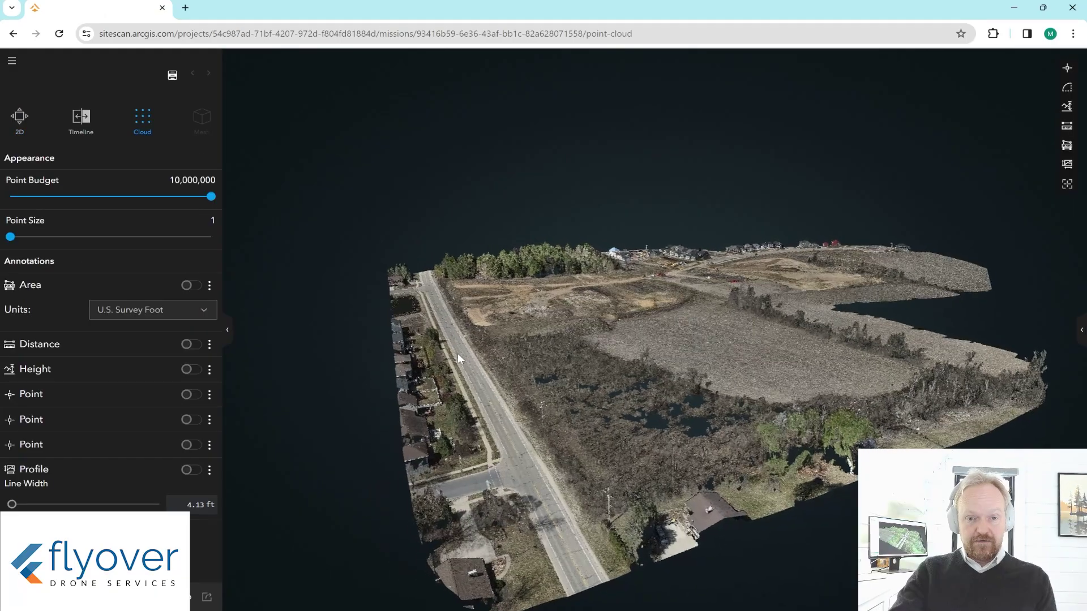
scroll(458, 359, "up", 5)
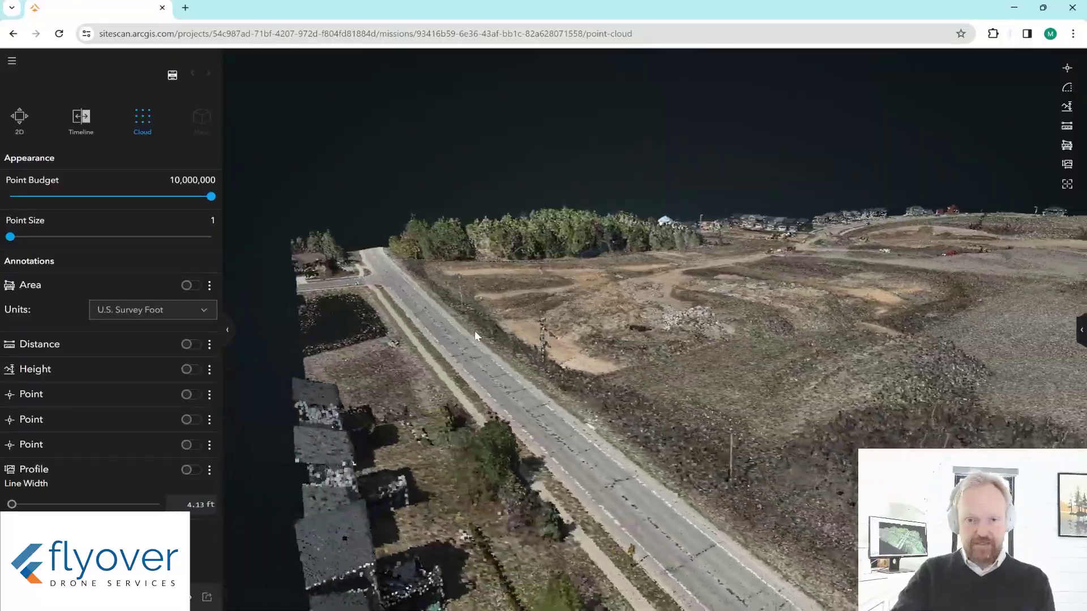
Orbit the point cloud along the road and zoom in over the garden beds and road
left_click_drag(476, 334, 551, 376)
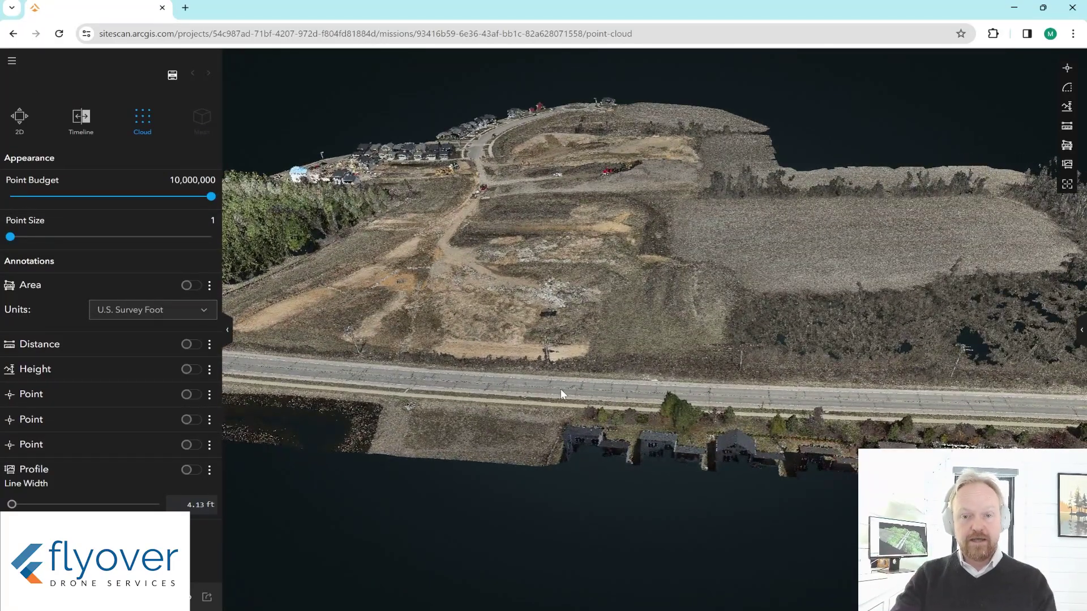
scroll(558, 389, "up", 3)
scroll(563, 435, "up", 3)
right_click_drag(569, 442, 578, 417)
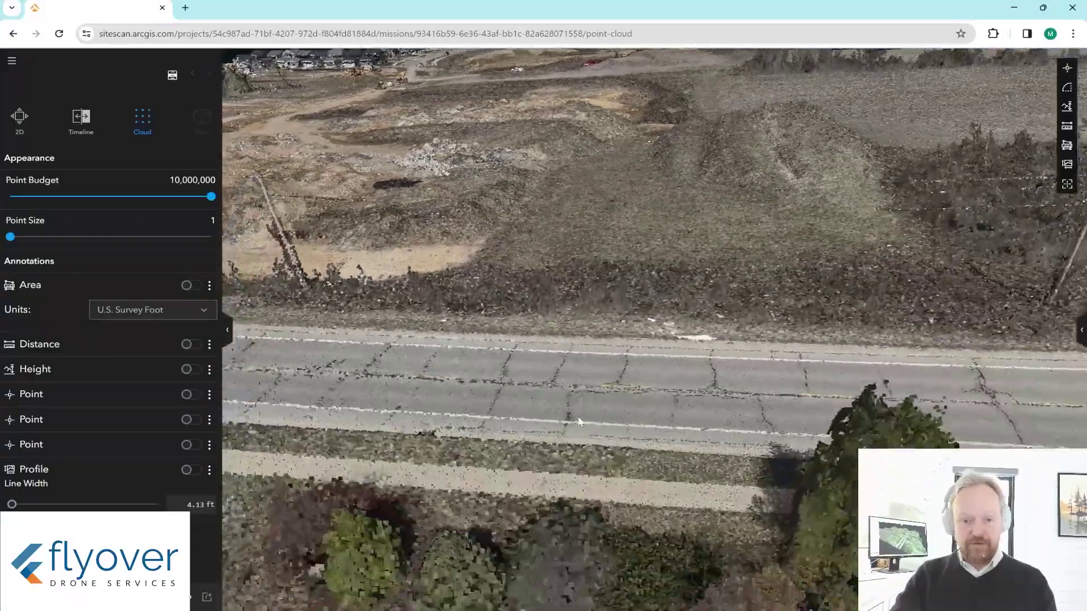
left_click_drag(567, 404, 589, 398)
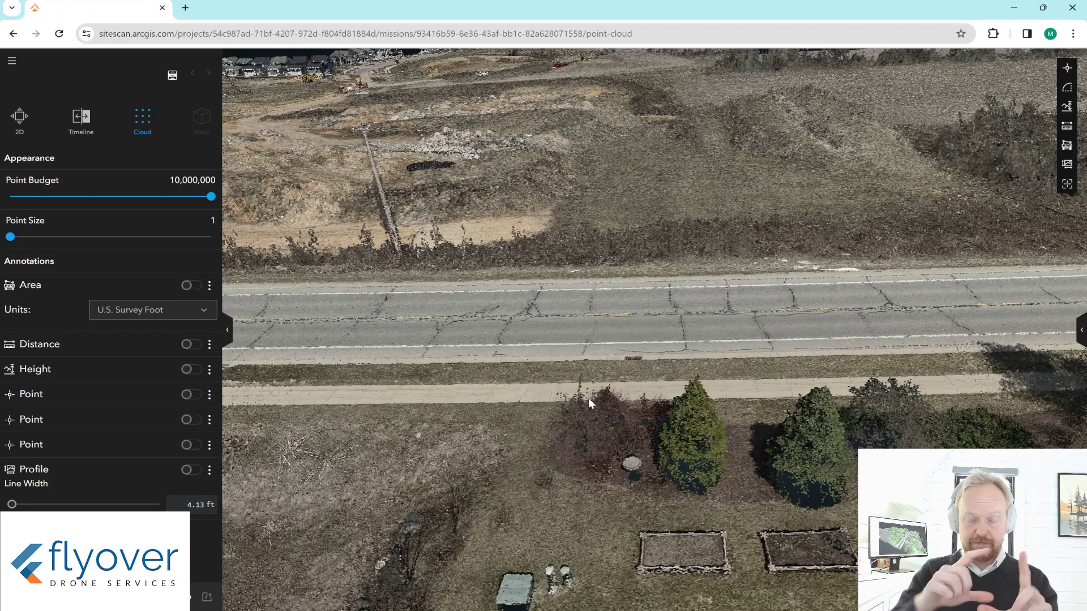
left_click_drag(594, 394, 666, 388)
scroll(586, 355, "up", 5)
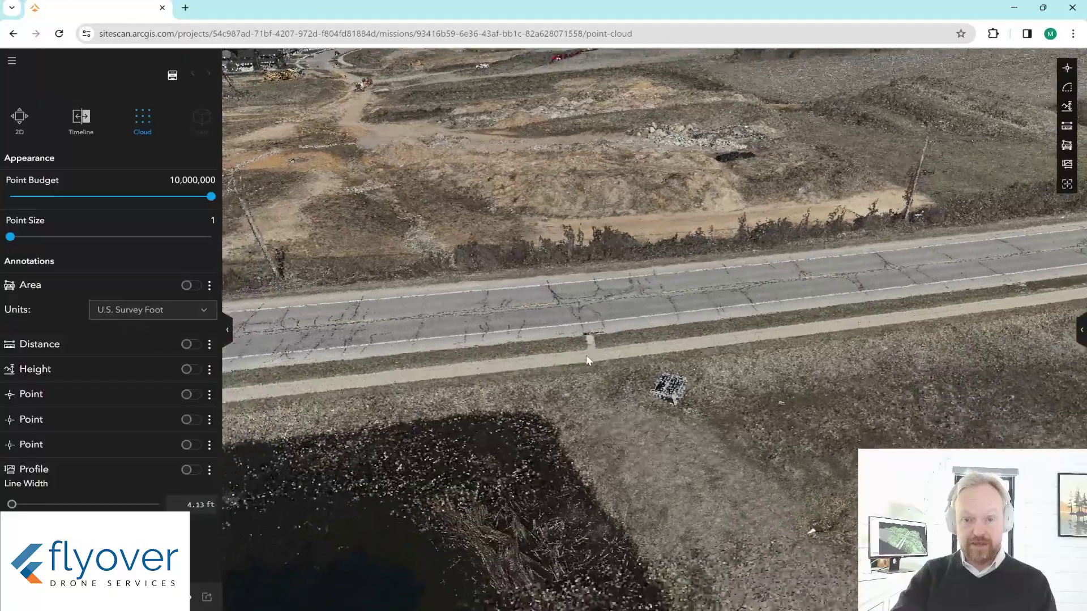
scroll(588, 347, "up", 3)
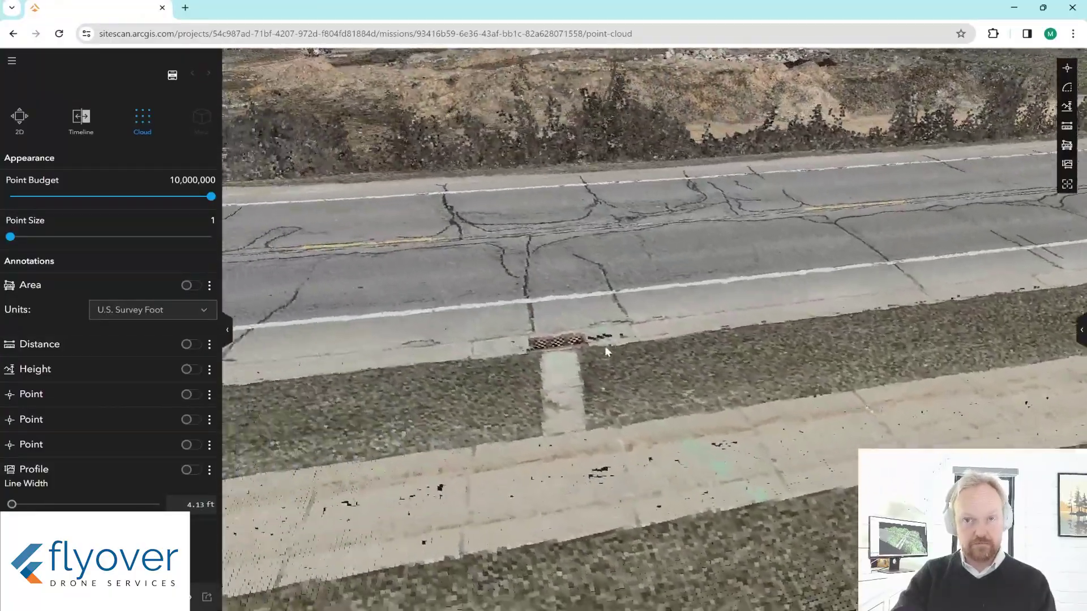
Rotate, tilt and zoom the point cloud until the road intersection beside the drain grate fills the view
left_click_drag(605, 351, 621, 334)
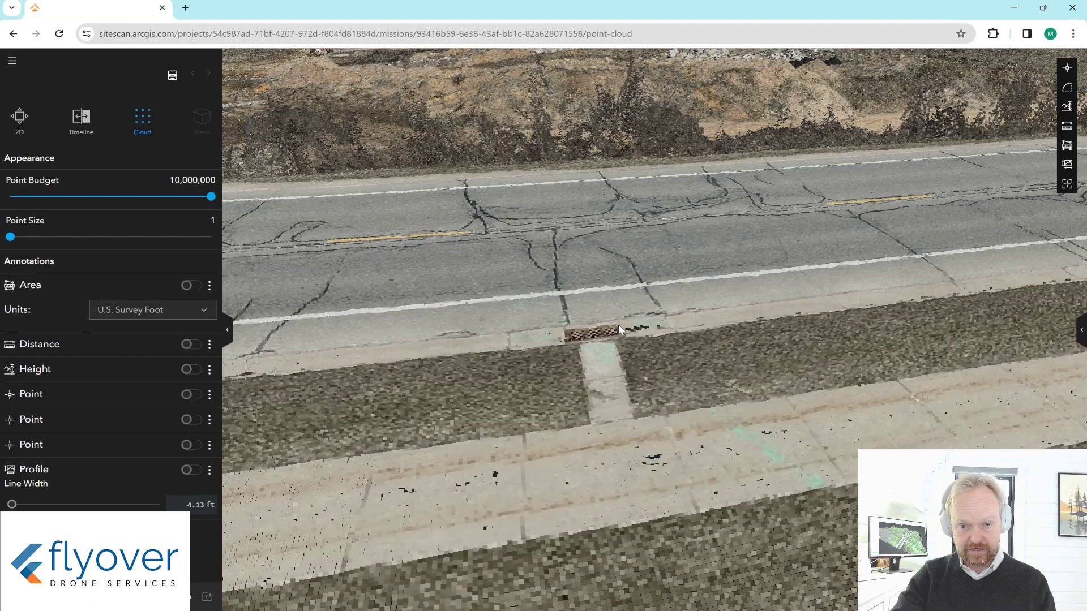
scroll(589, 345, "down", 10)
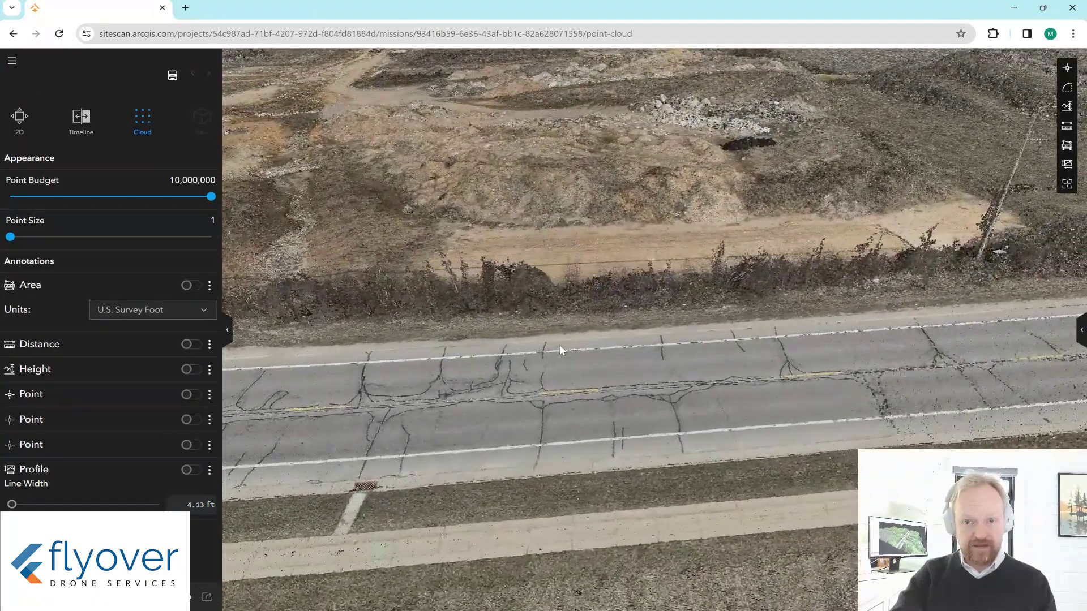
scroll(561, 344, "down", 6)
left_click_drag(684, 333, 352, 346)
right_click_drag(613, 255, 613, 284)
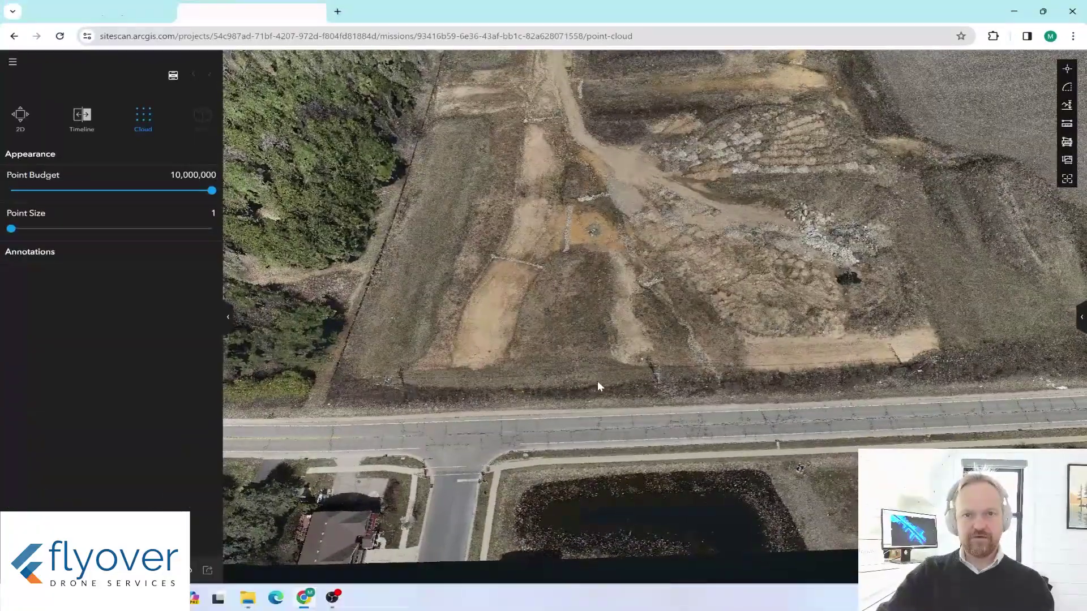
scroll(473, 367, "up", 5)
right_click_drag(587, 425, 849, 357)
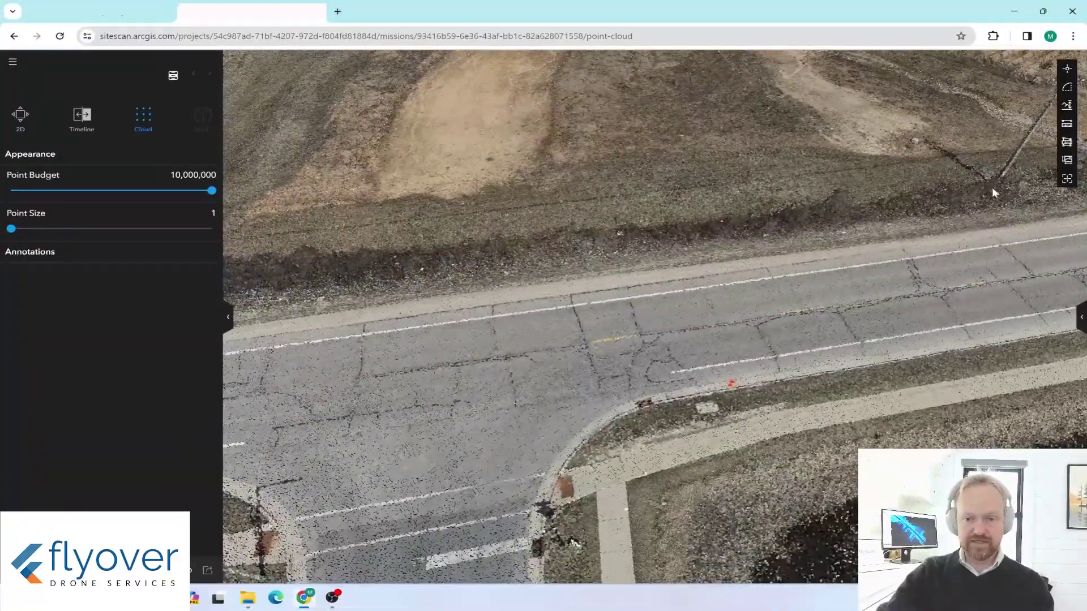
Mark three points along the road surface to read their coordinates
left_click(1067, 71)
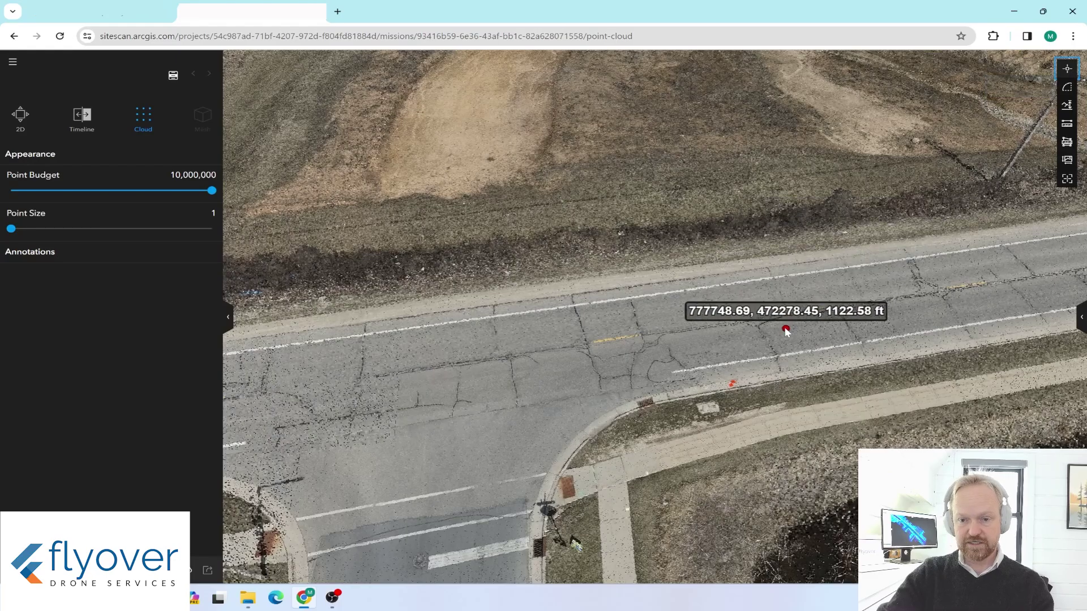
left_click(597, 342)
left_click(1067, 68)
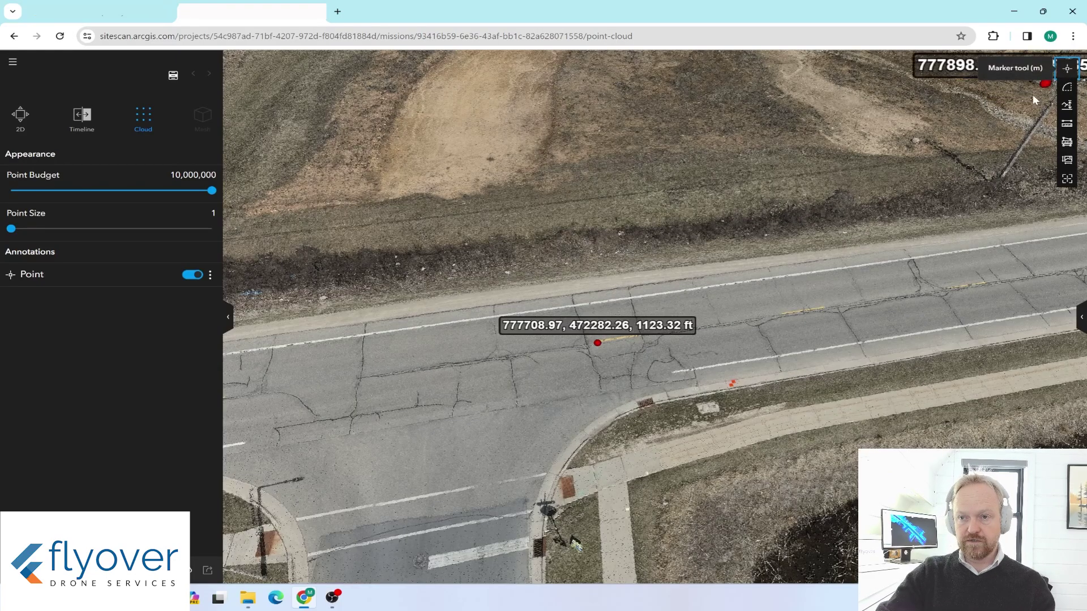
left_click(827, 306)
left_click(988, 284)
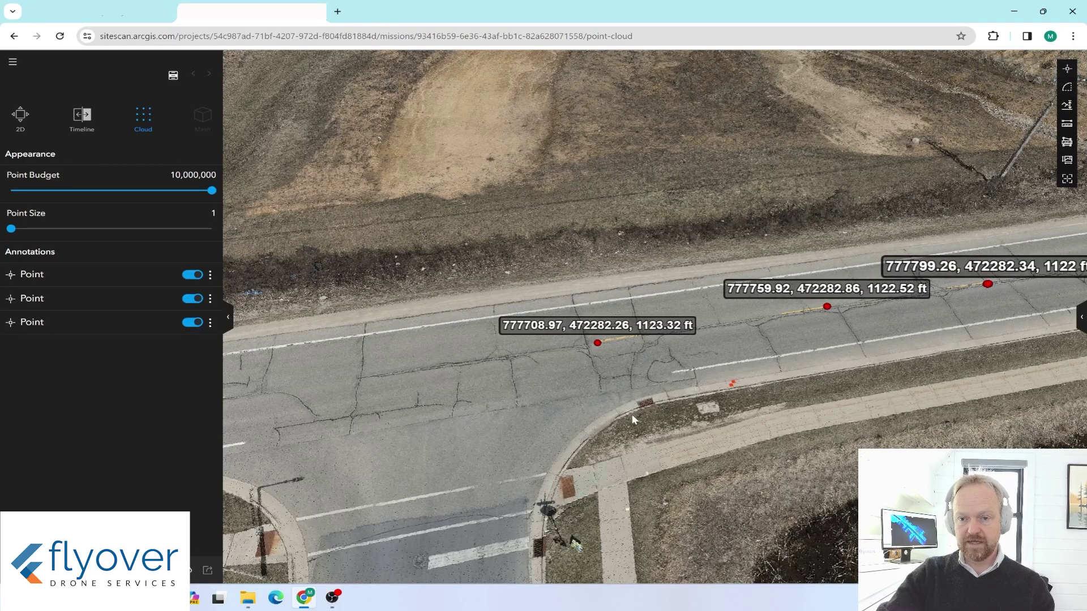
right_click_drag(674, 376, 630, 379)
scroll(630, 379, "up", 4)
right_click_drag(408, 419, 464, 411)
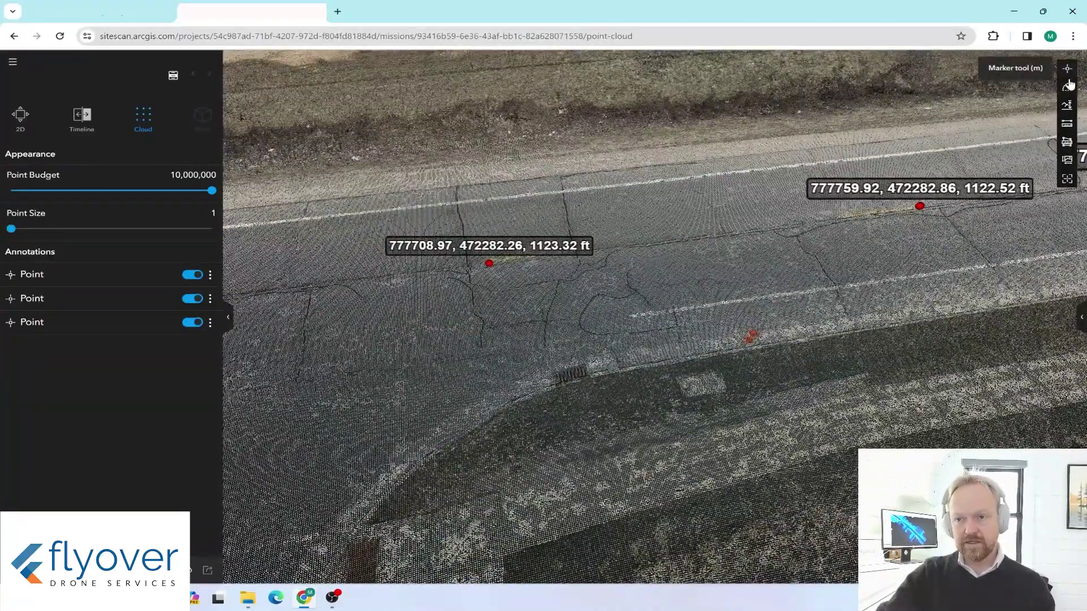
Measure a 40.11 ft distance and a height on the road, then view all annotations
left_click(1068, 123)
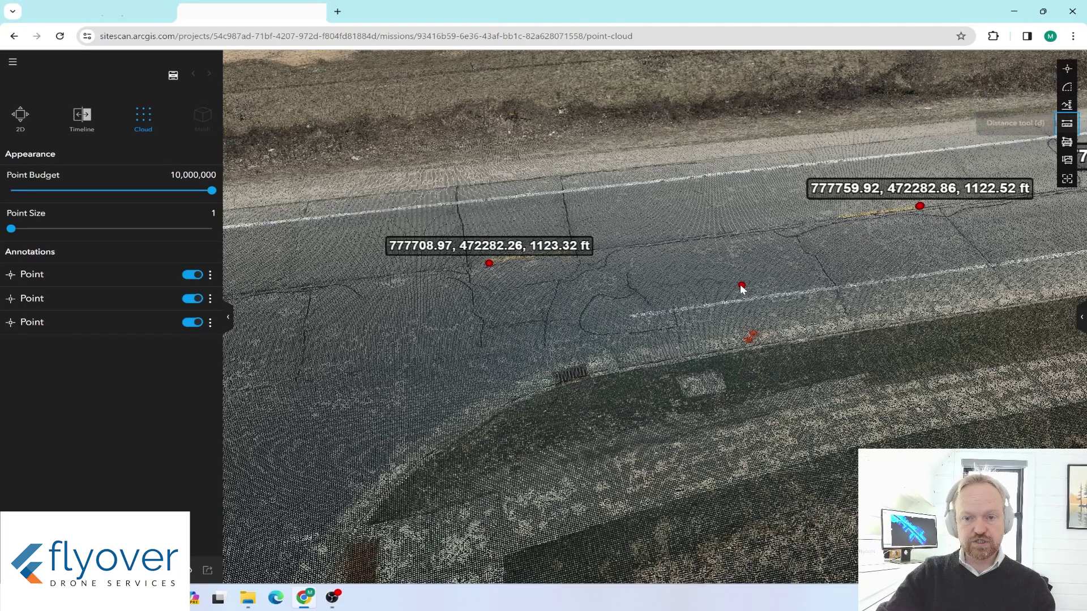
left_click(627, 315)
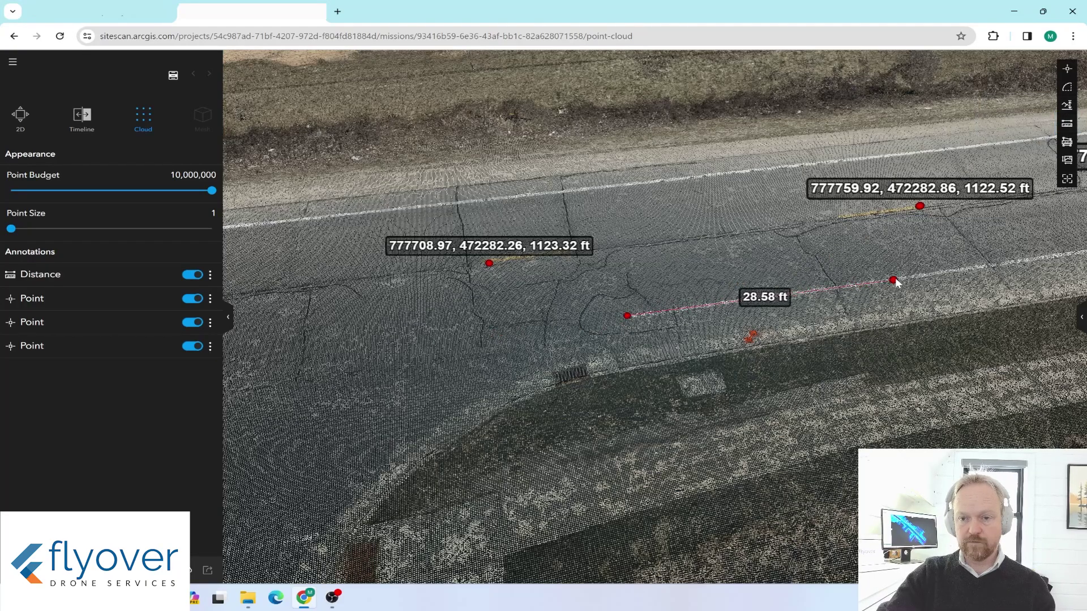
double_click(990, 267)
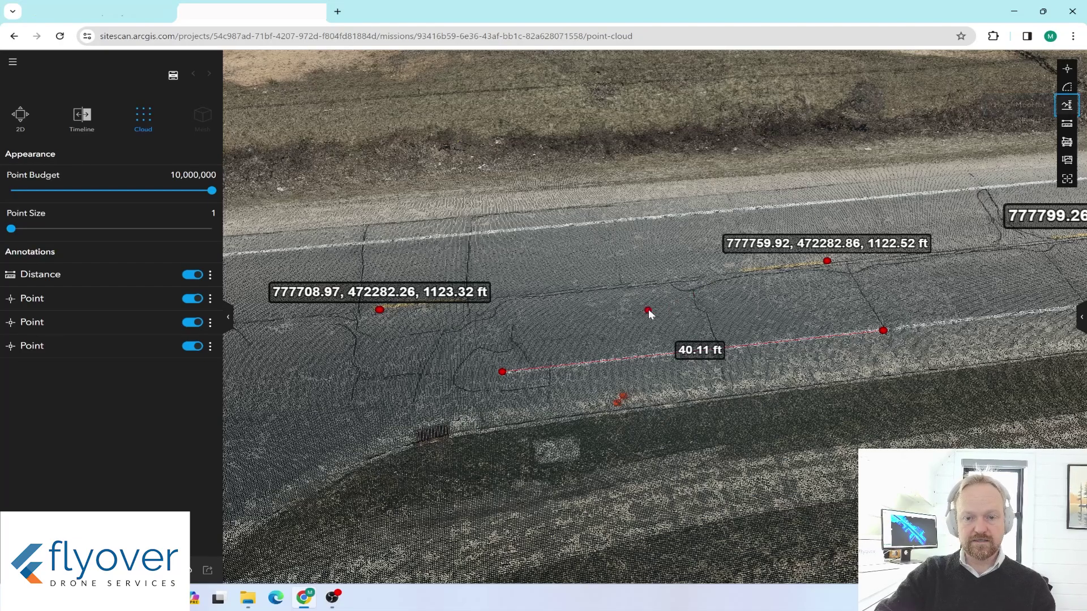
double_click(637, 288)
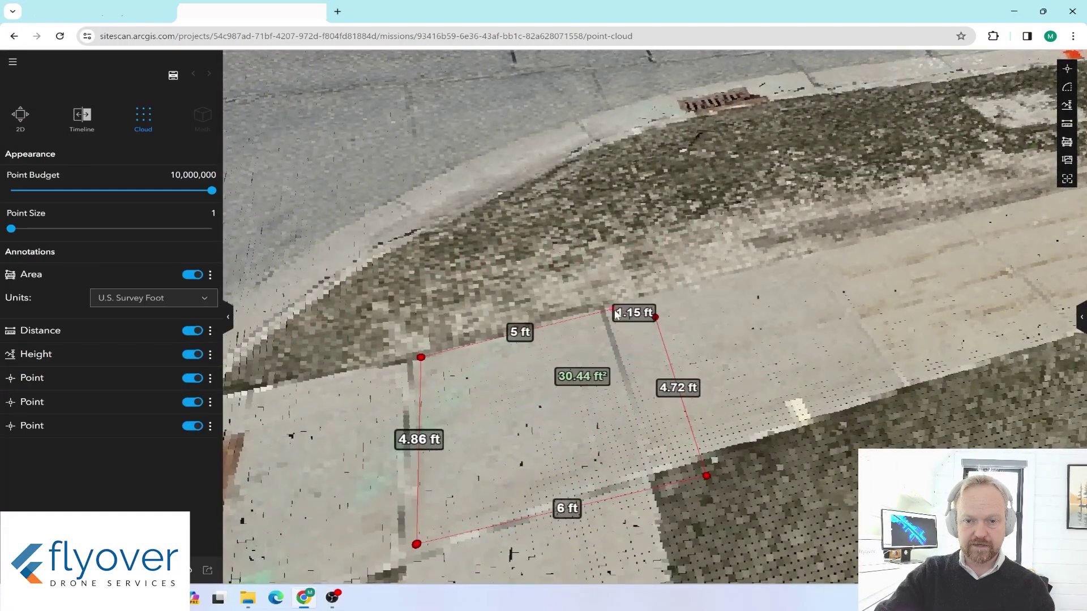
mouse_move(747, 416)
left_mouse_down()
mouse_move(771, 473)
mouse_move(552, 352)
left_mouse_up()
left_click_drag(595, 485, 559, 460)
scroll(556, 451, "down", 5)
right_click_drag(545, 362, 481, 391)
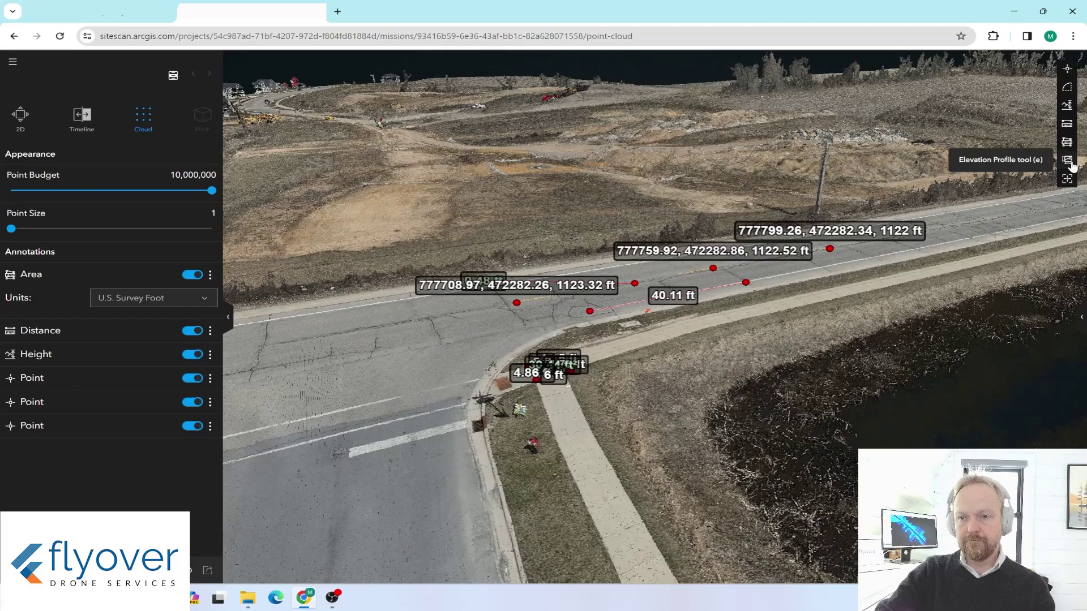
Draw an elevation profile across the road, review its height chart near 1121.5 ft, then close it
left_click(1070, 162)
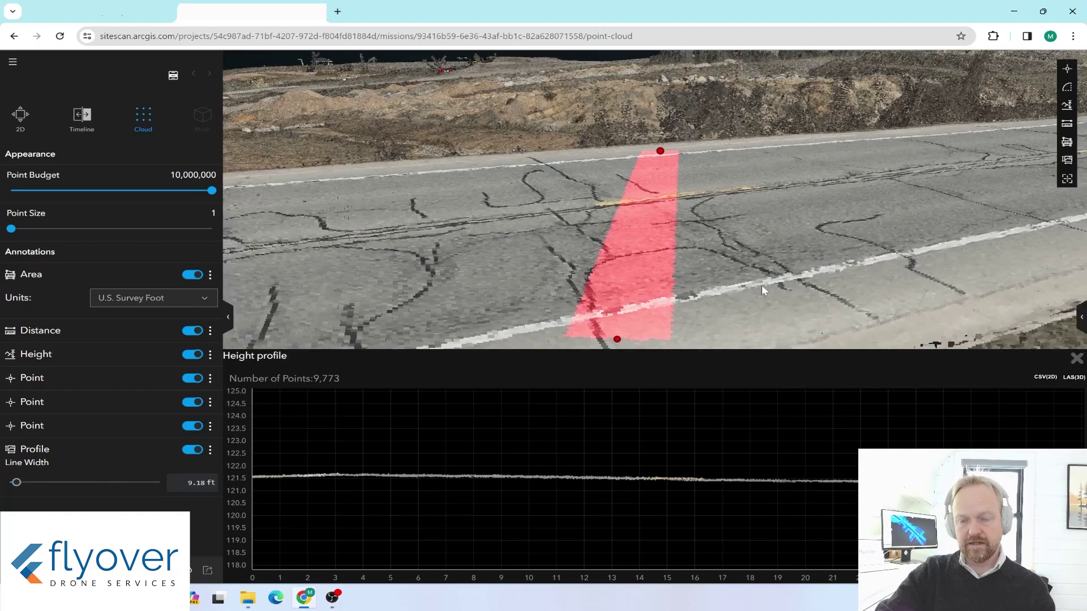
mouse_move(422, 463)
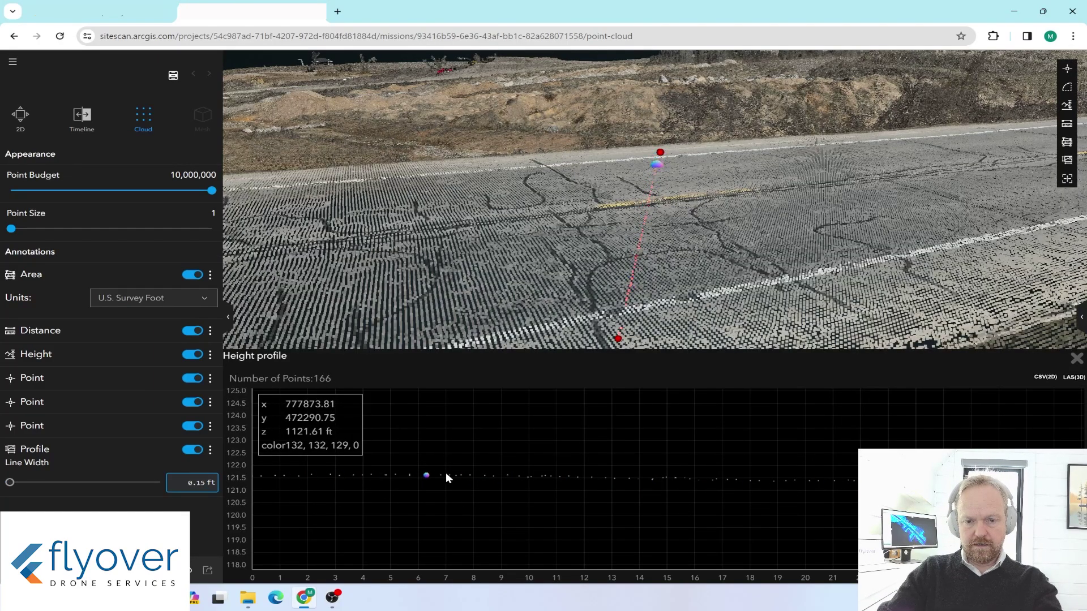
scroll(610, 486, "down", 1)
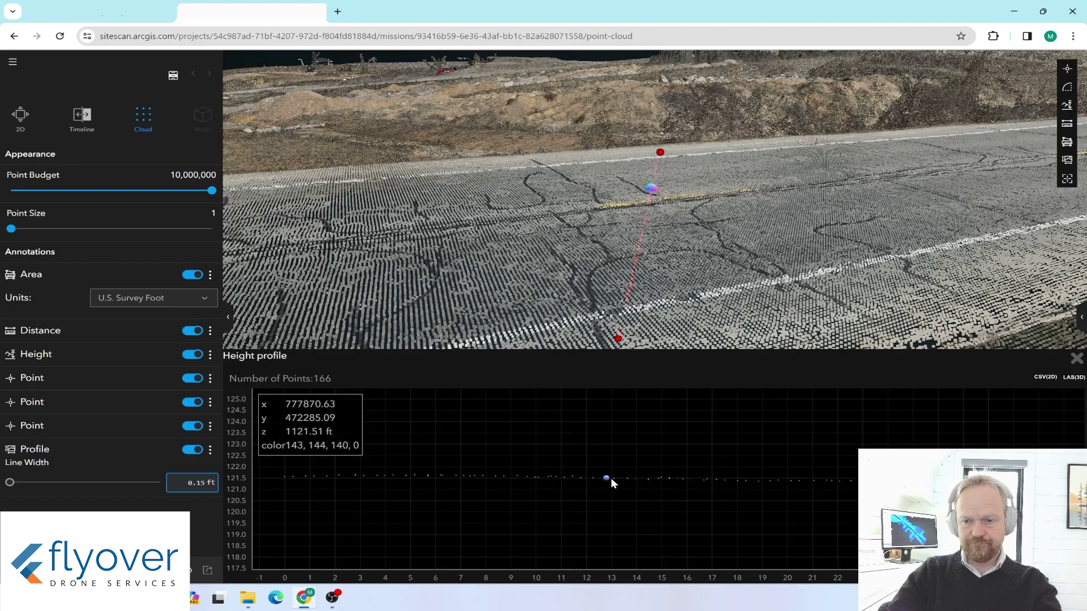
scroll(600, 486, "down", 1)
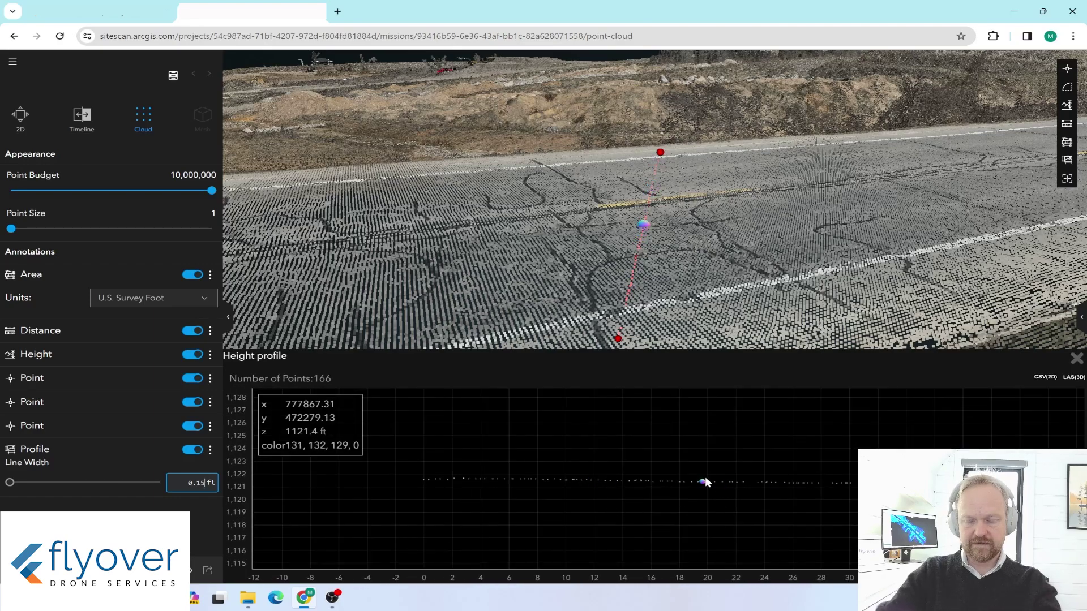
left_click(1077, 358)
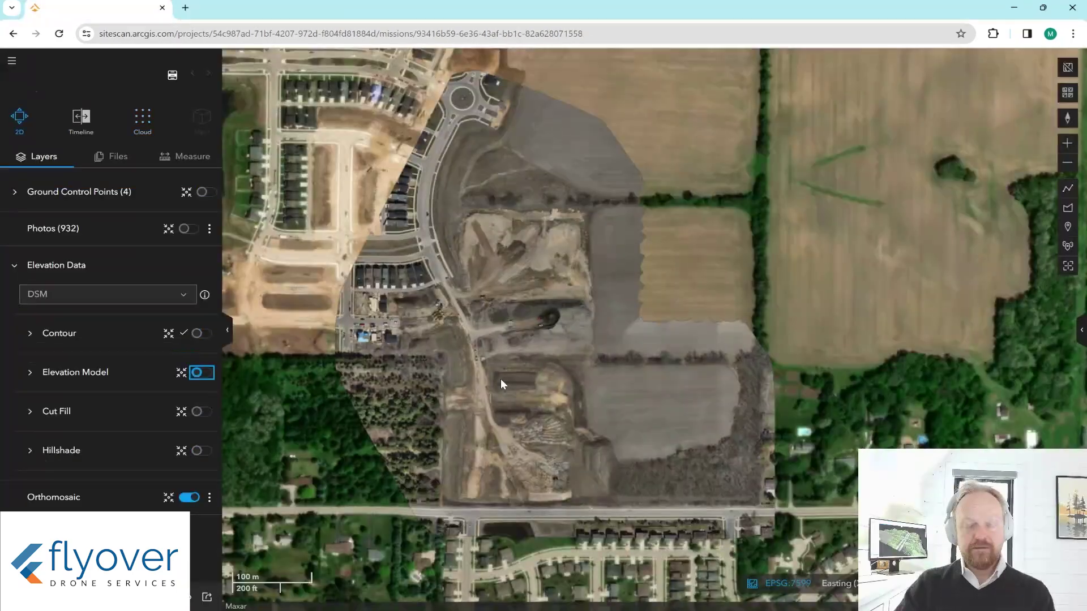
left_click_drag(500, 384, 502, 390)
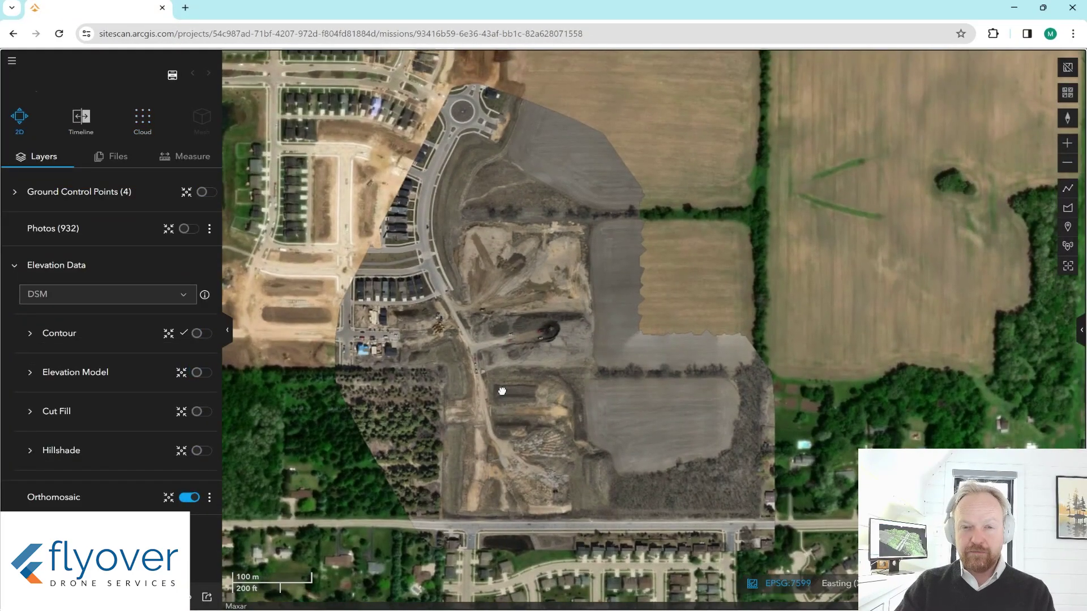
left_click(197, 373)
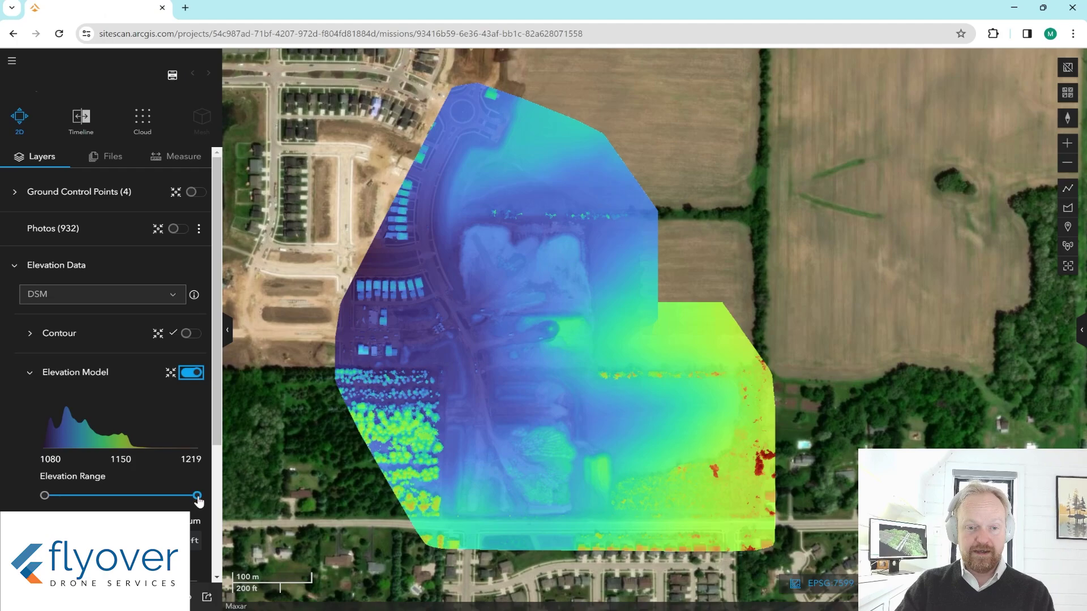
mouse_move(192, 497)
left_mouse_down()
mouse_move(52, 493)
mouse_move(172, 495)
left_mouse_up()
left_click(193, 375)
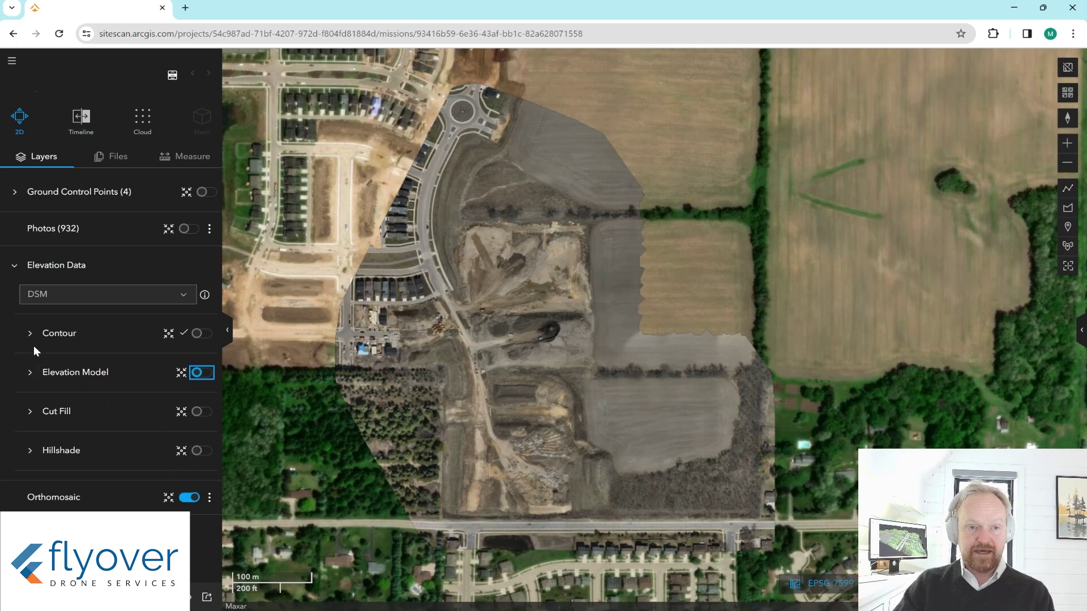
Turn on the Contour layer and zoom and pan the map to inspect the 1 ft and 5 ft contours
left_click(195, 333)
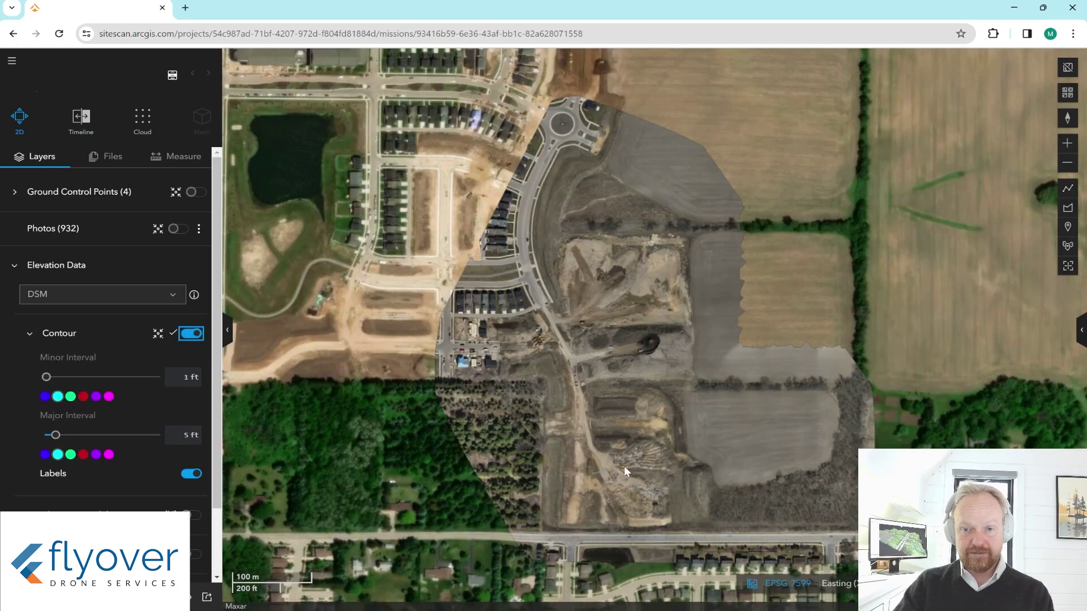
scroll(590, 348, "up", 2)
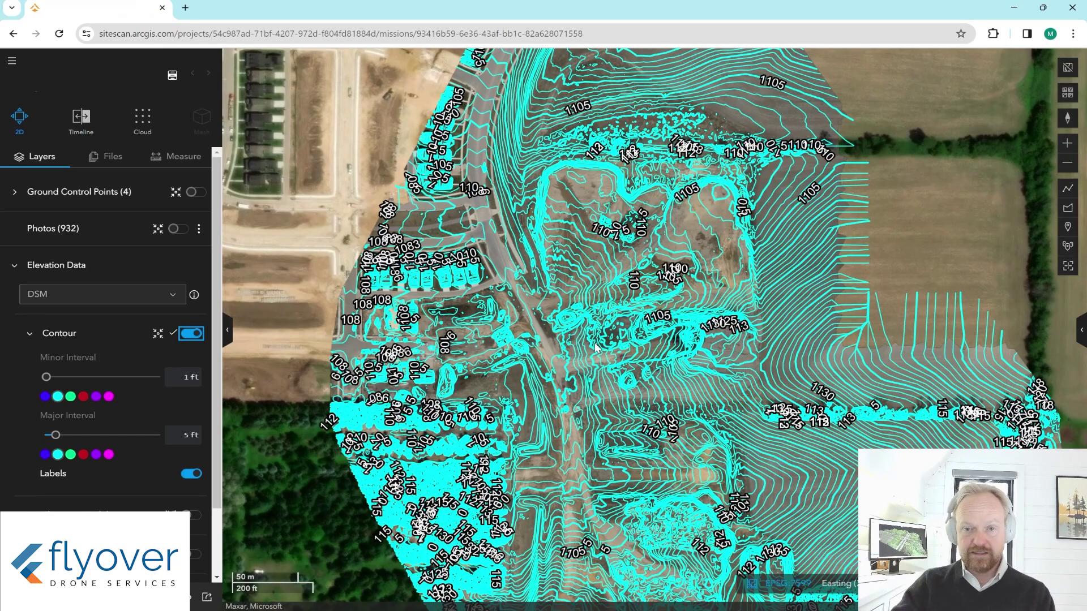
scroll(596, 346, "up", 4)
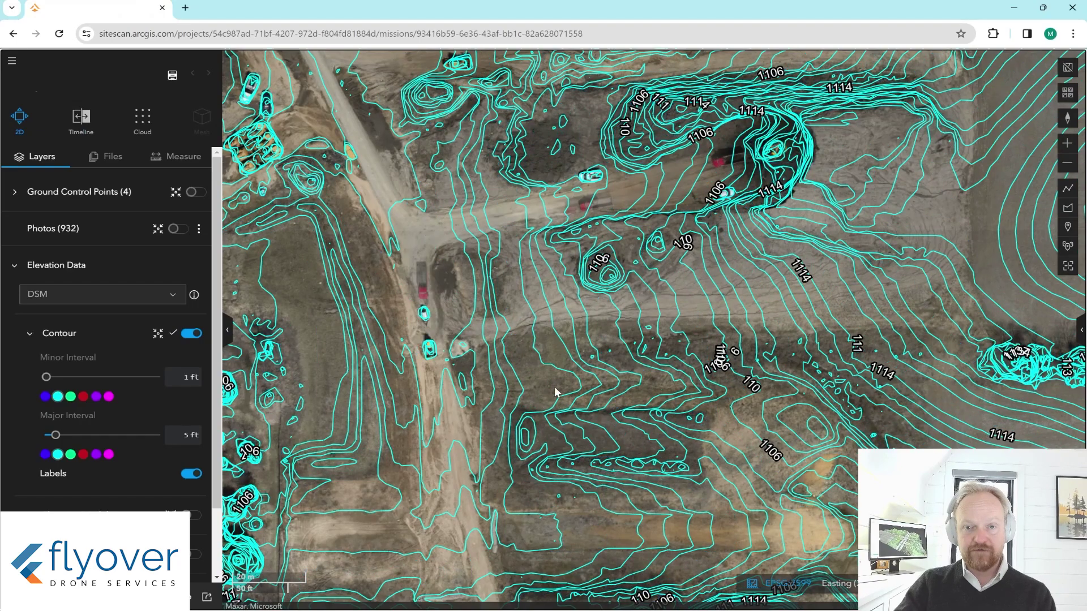
left_click_drag(550, 326, 523, 266)
left_click_drag(529, 309, 527, 234)
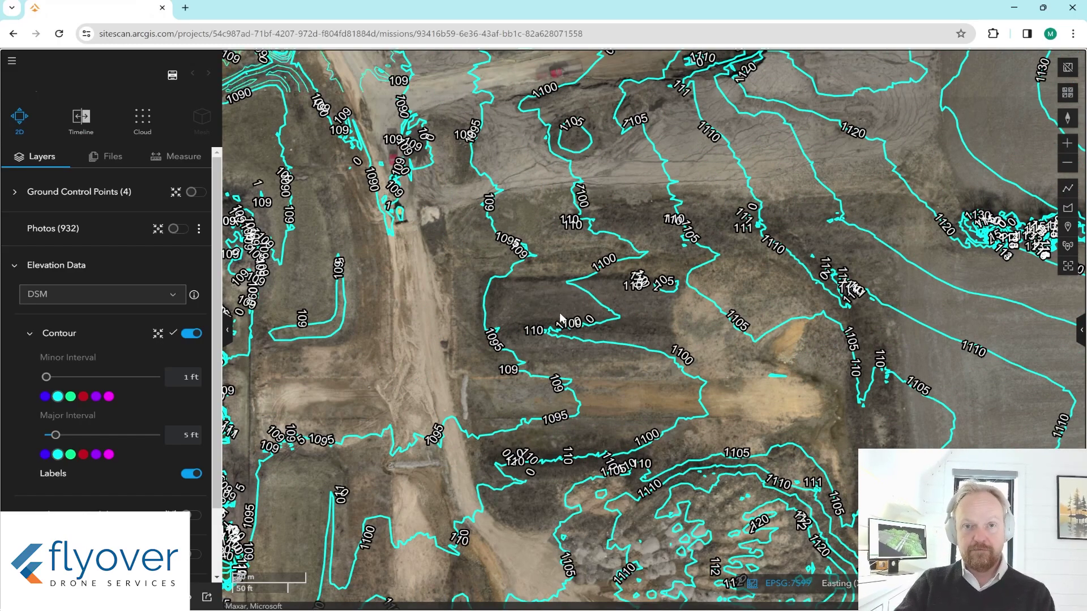
scroll(532, 433, "down", 3)
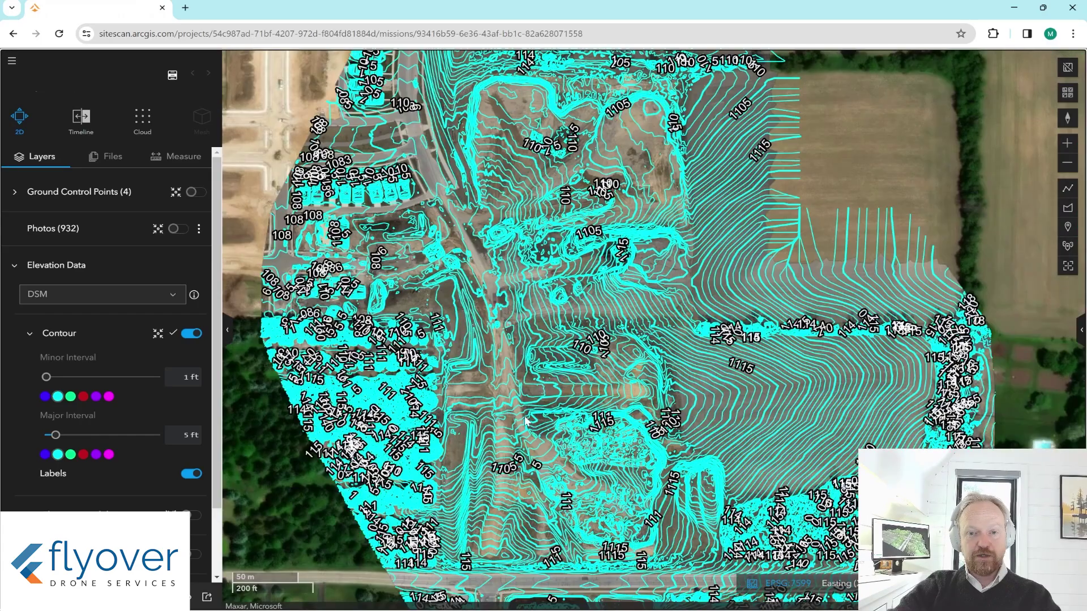
scroll(512, 395, "up", 3)
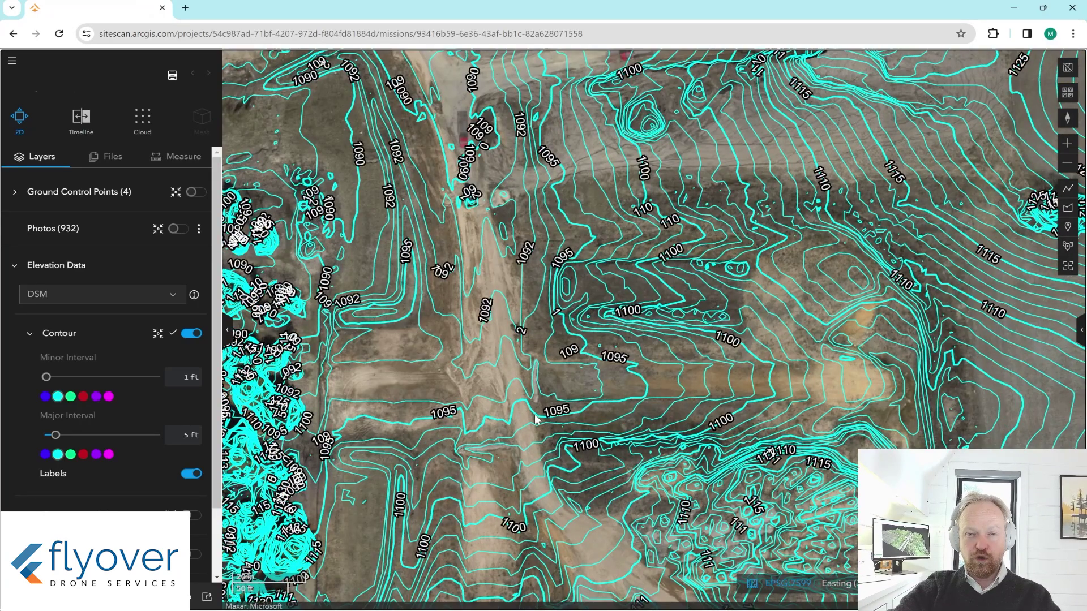
left_click_drag(545, 400, 562, 326)
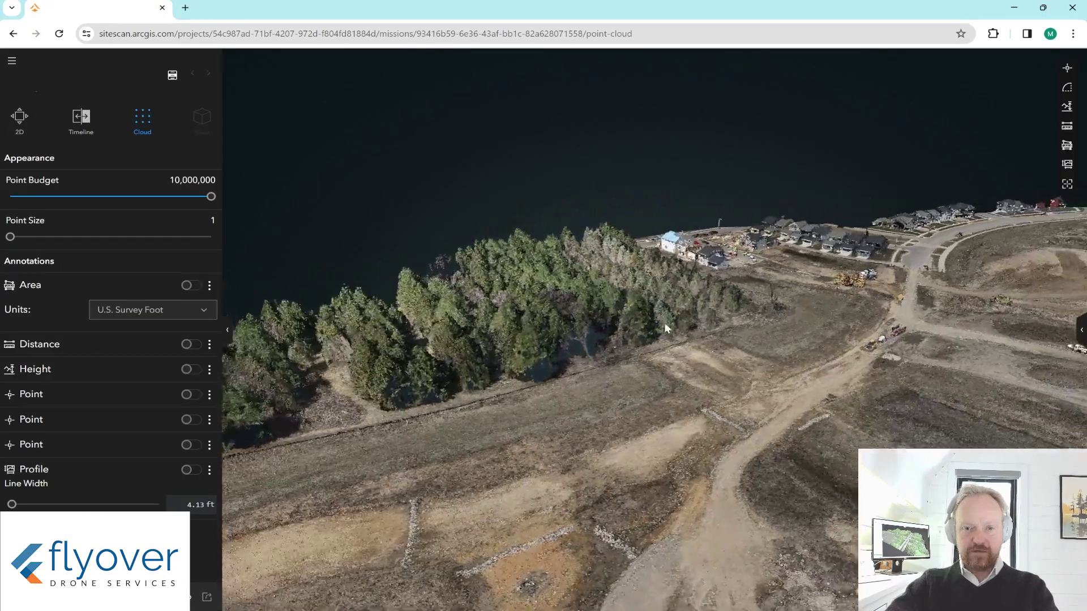
scroll(665, 328, "up", 6)
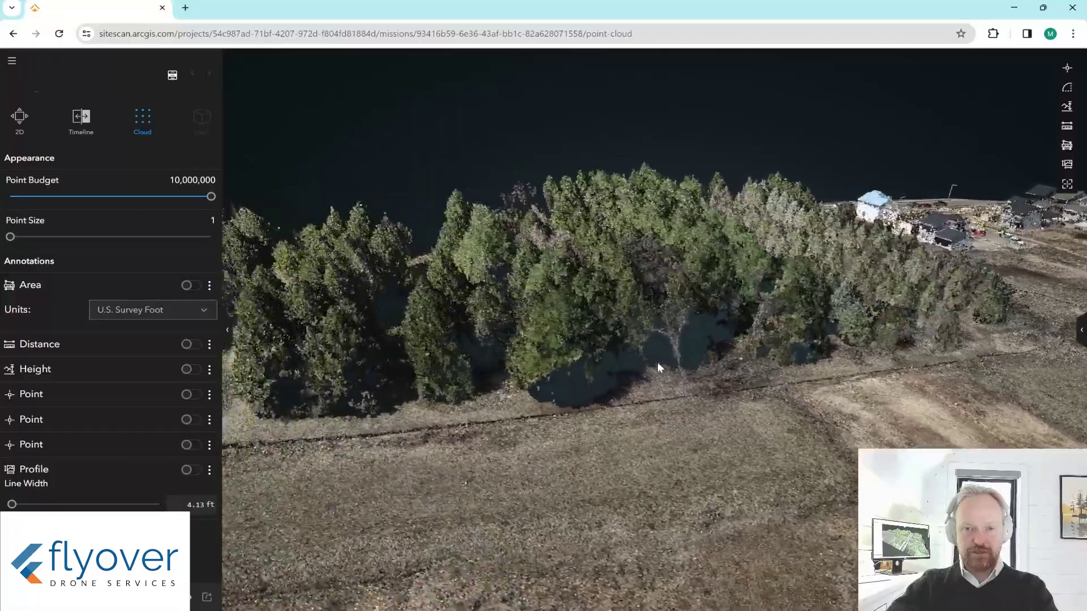
left_click_drag(653, 358, 693, 359)
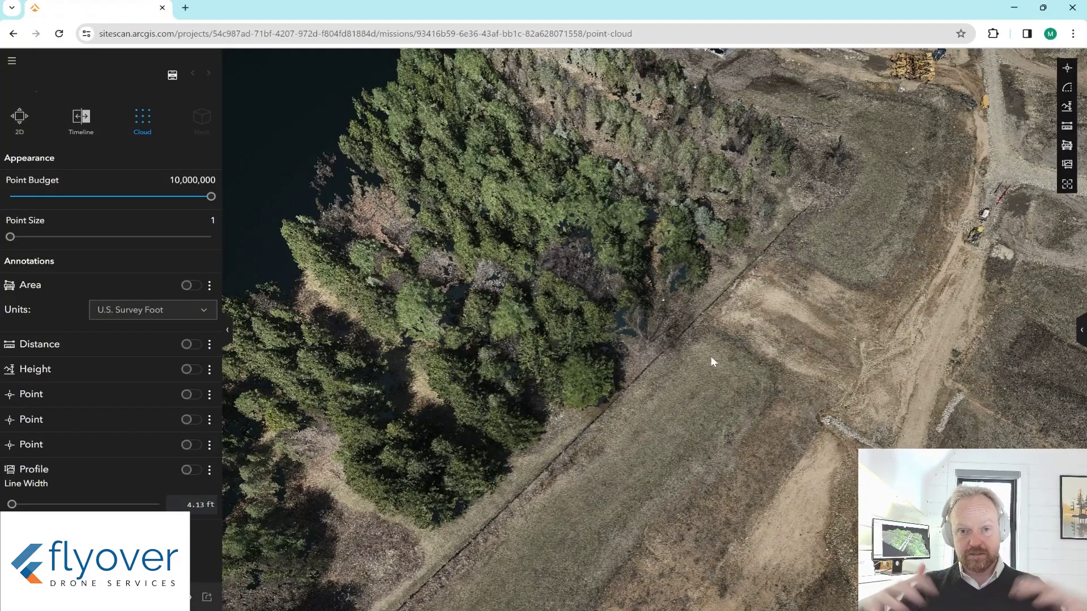
left_click_drag(707, 333, 677, 320)
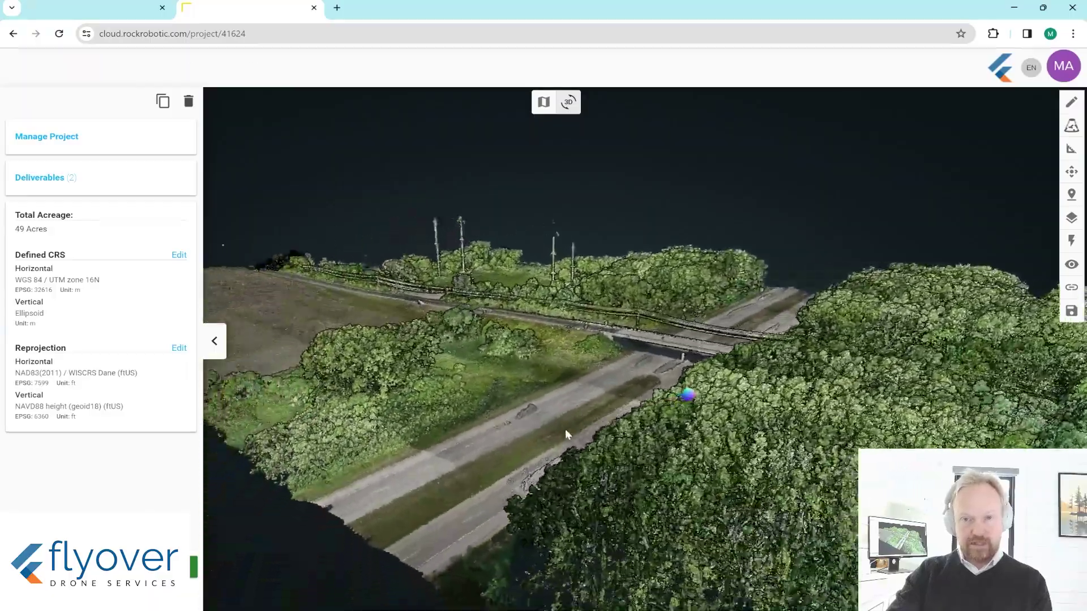
Orbit and zoom the colourised point cloud along the road to view the bridge crossing from new angles
right_click_drag(566, 429, 485, 451)
left_click_drag(764, 356, 563, 391)
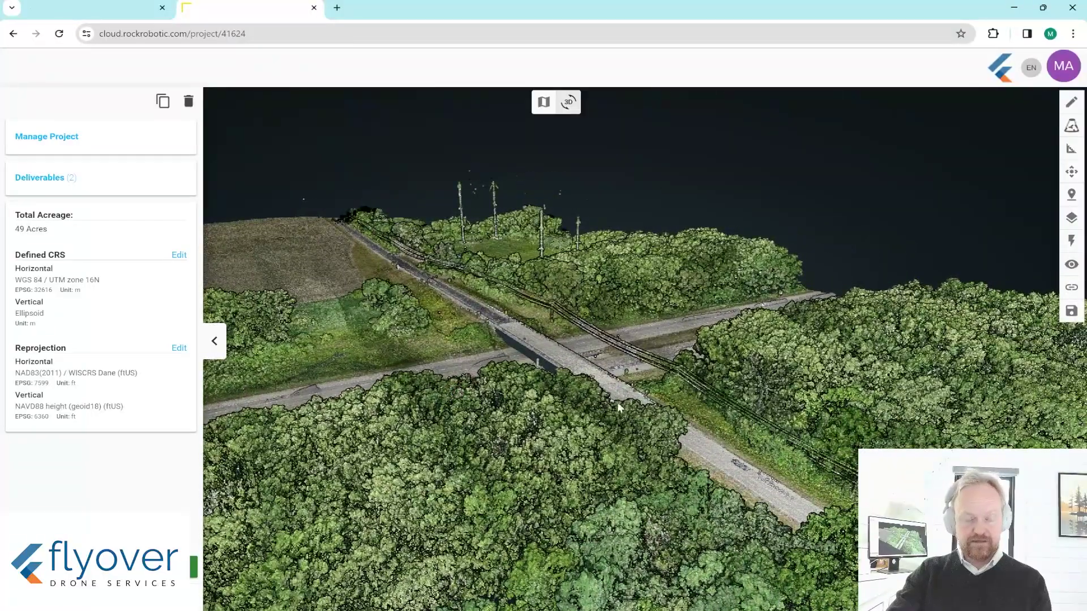
left_click_drag(673, 419, 609, 401)
scroll(613, 395, "up", 3)
right_click_drag(612, 395, 616, 426)
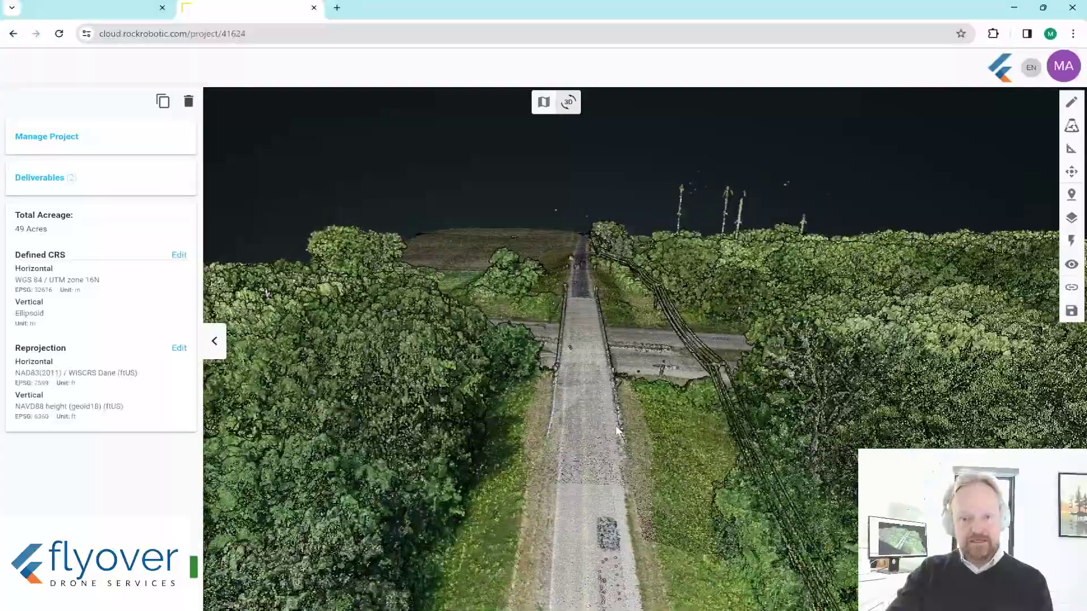
scroll(616, 428, "up", 3)
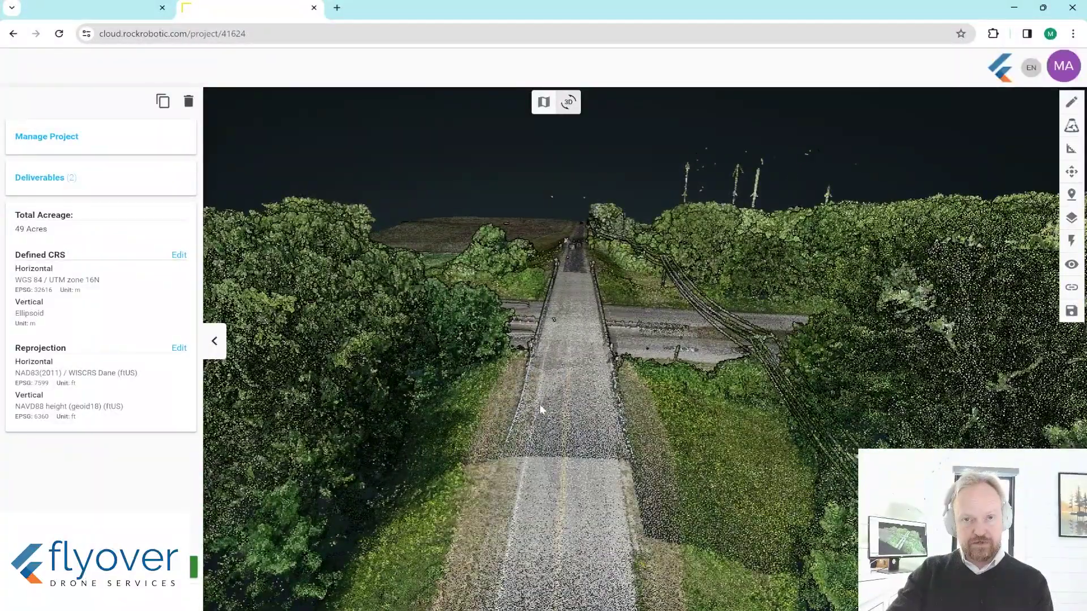
right_click_drag(543, 399, 552, 403)
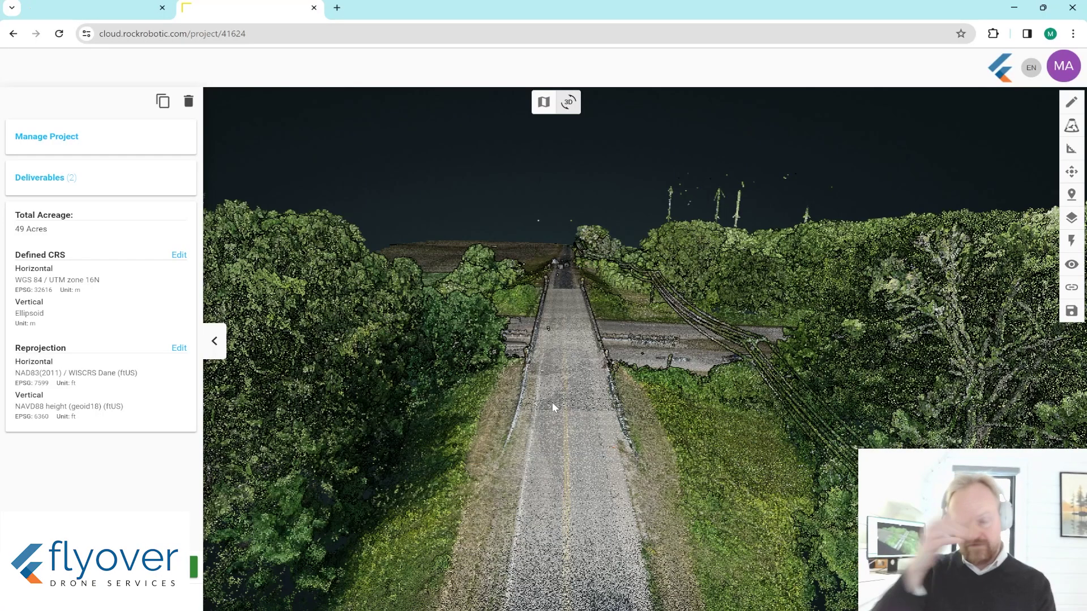
left_click_drag(600, 491, 613, 420)
scroll(609, 415, "up", 3)
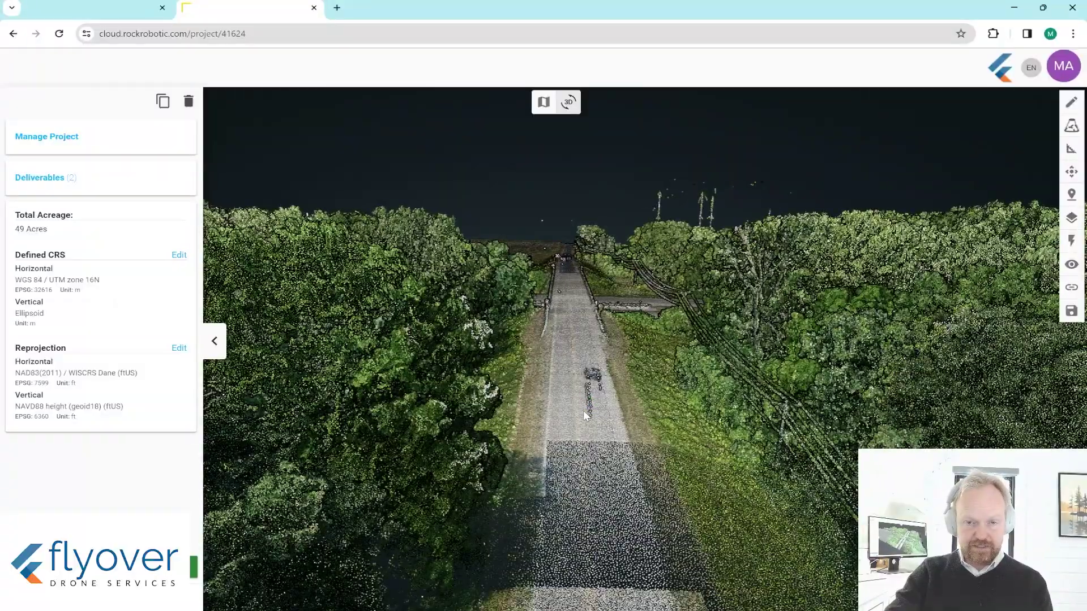
scroll(565, 405, "up", 3)
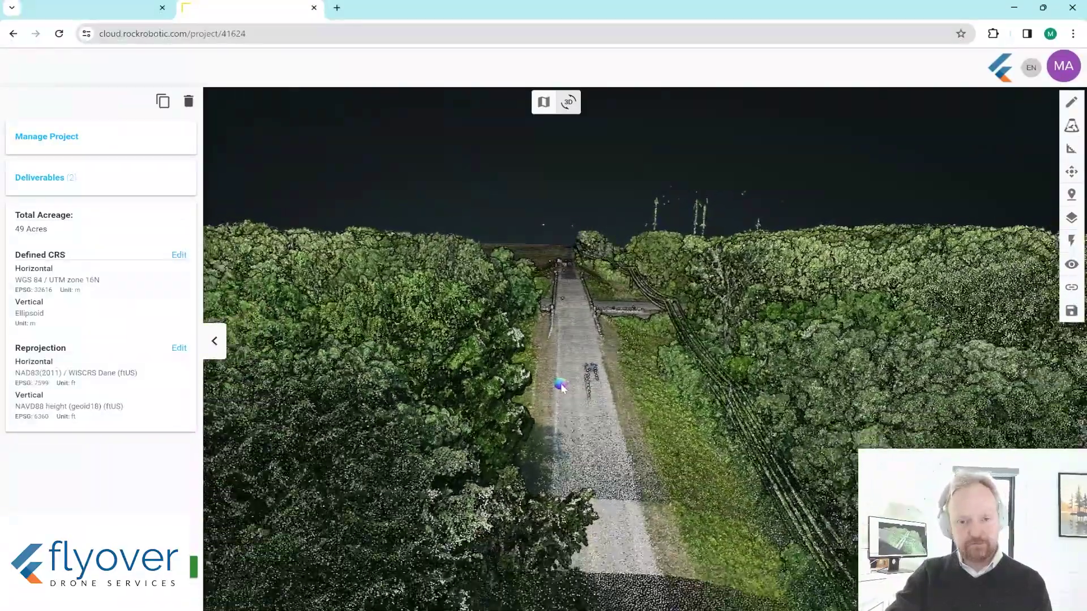
left_click_drag(561, 384, 575, 551)
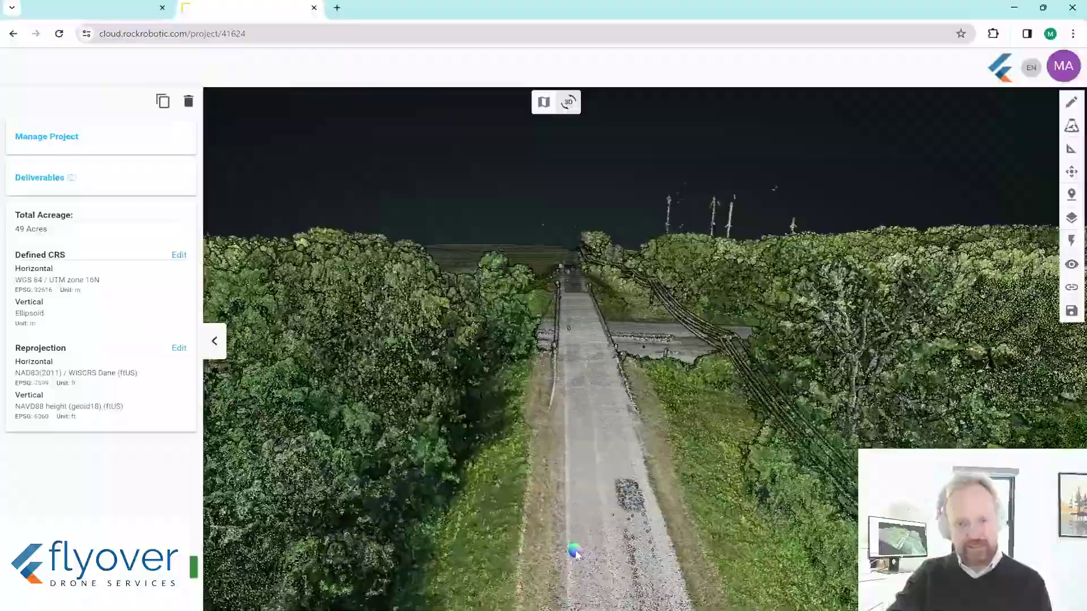
scroll(571, 419, "up", 3)
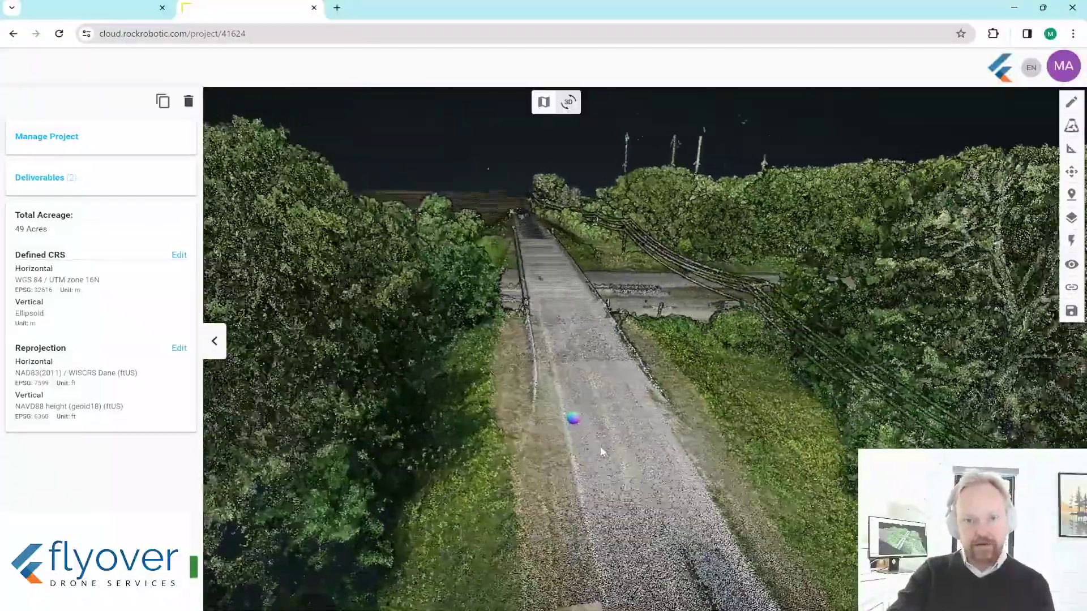
left_click_drag(601, 450, 542, 487)
right_click_drag(543, 486, 661, 251)
left_click_drag(674, 432, 538, 402)
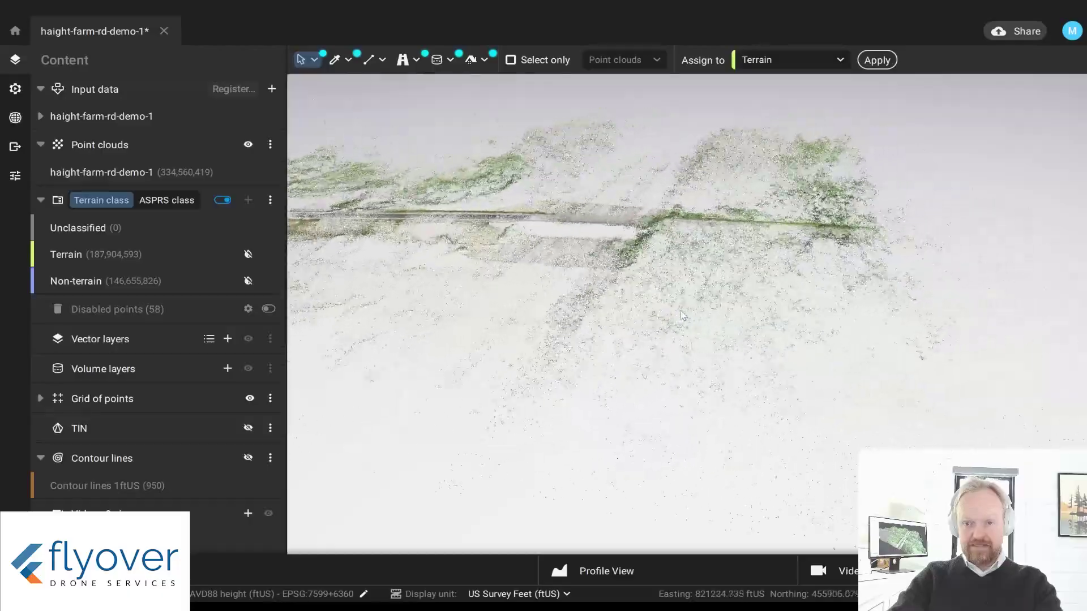
left_click_drag(681, 315, 700, 373)
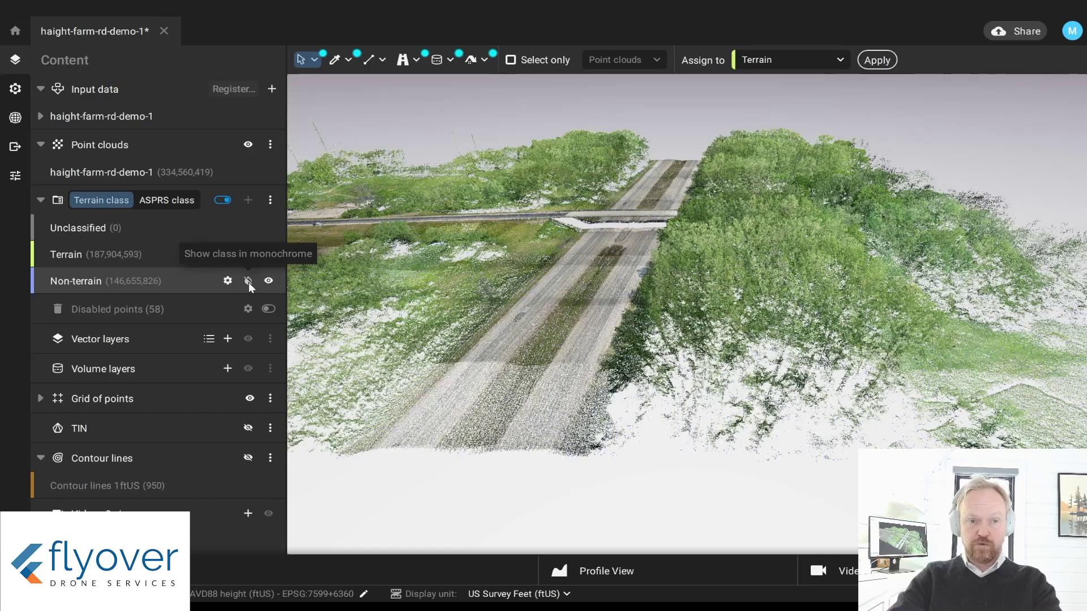
Switch Non-terrain to monochrome, hide it, and show the grey TIN surface from a lower angle
left_click(249, 283)
left_click_drag(651, 368, 503, 395)
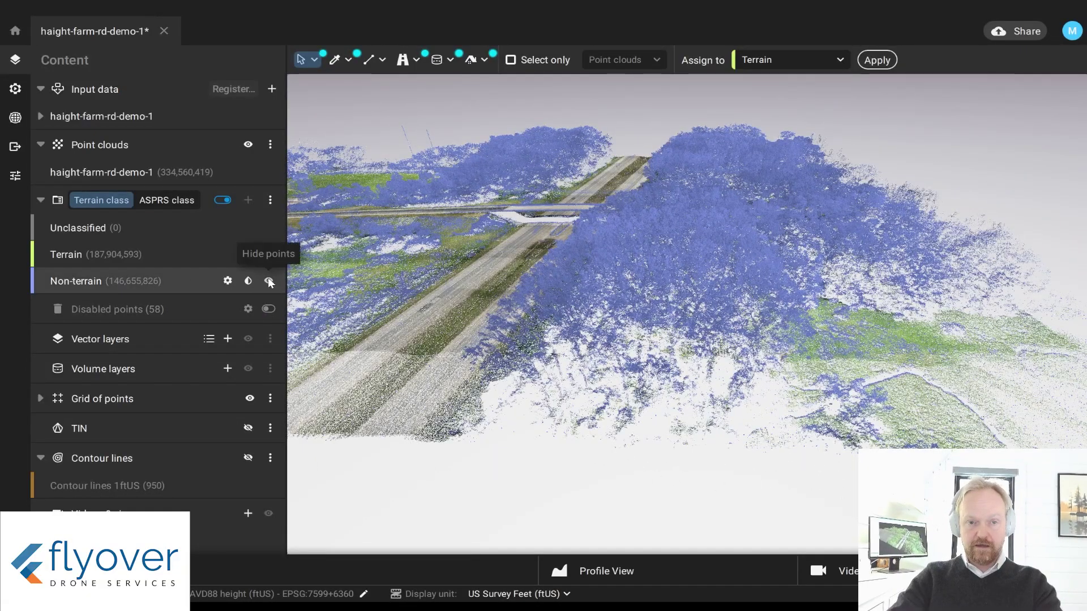
left_click(269, 280)
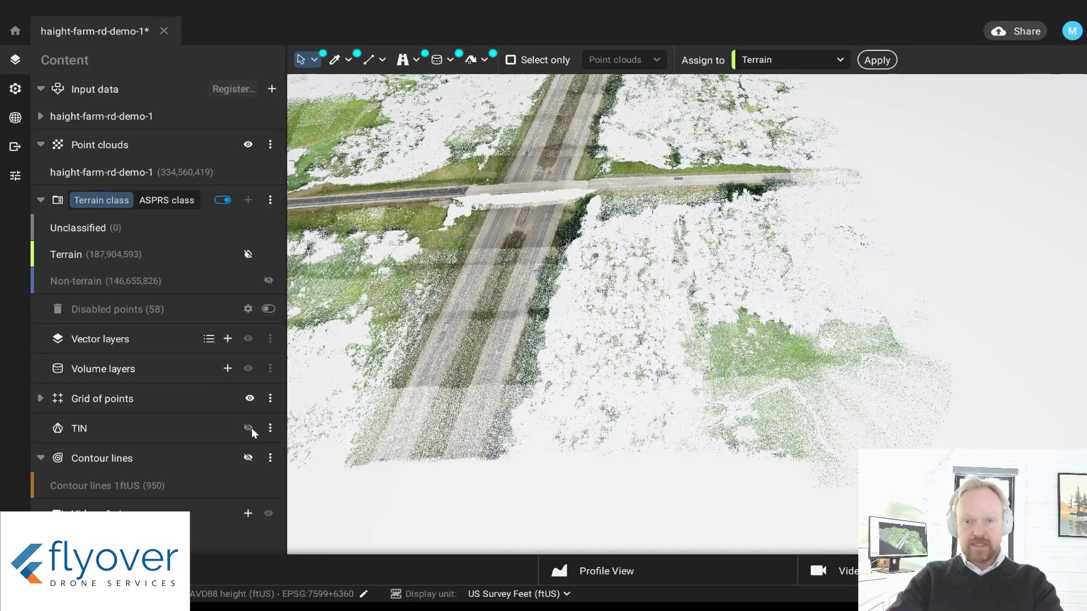
left_click(251, 431)
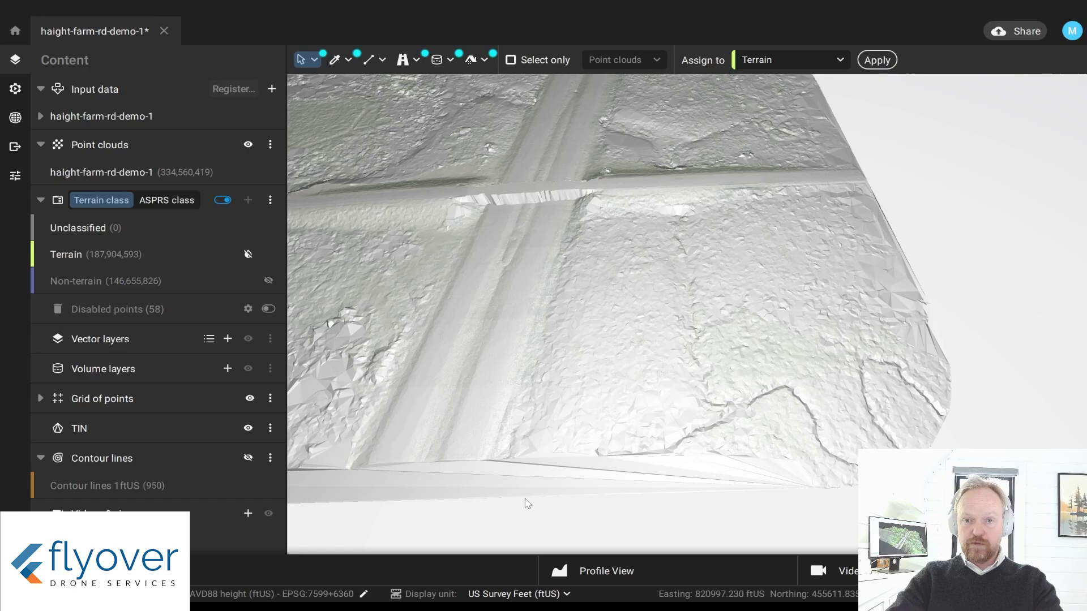
left_click_drag(602, 425, 686, 428)
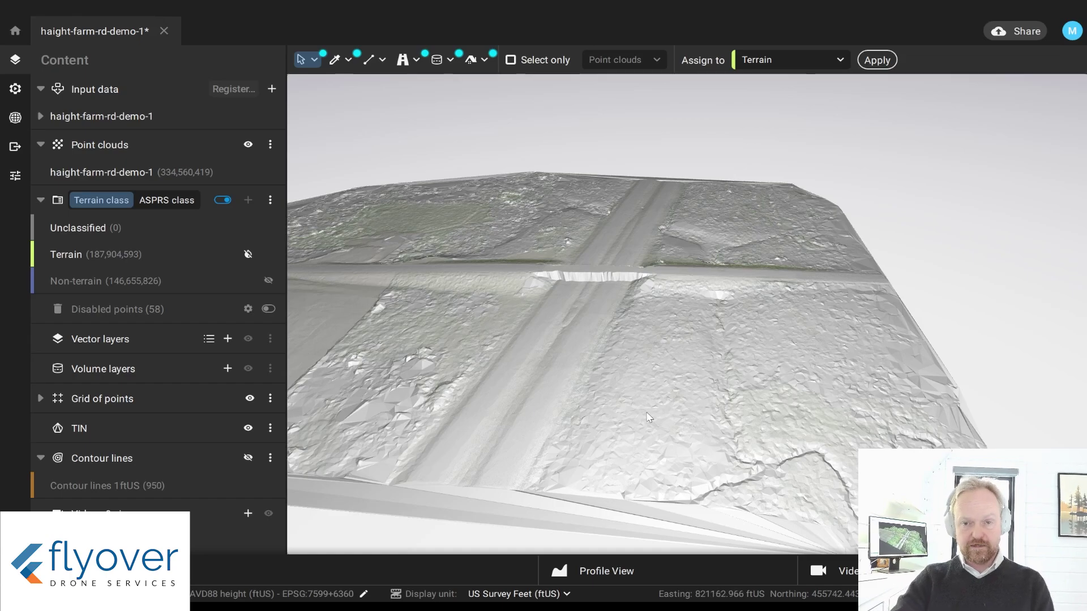
left_click_drag(682, 418, 599, 330)
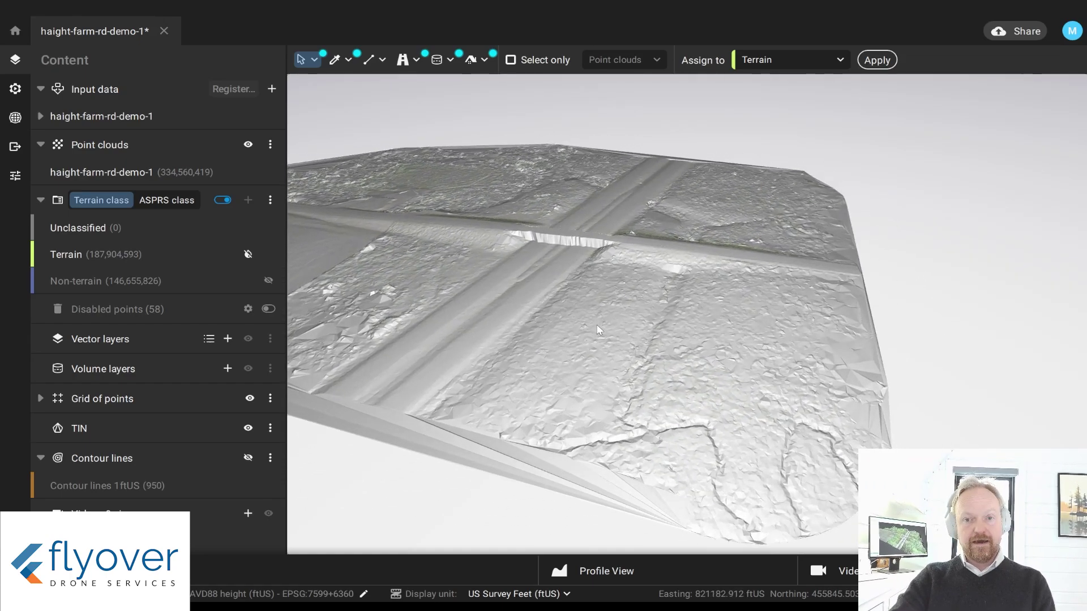
Show the 1ftUS contour lines and orbit the contoured TIN surface around the bridge
left_click(249, 458)
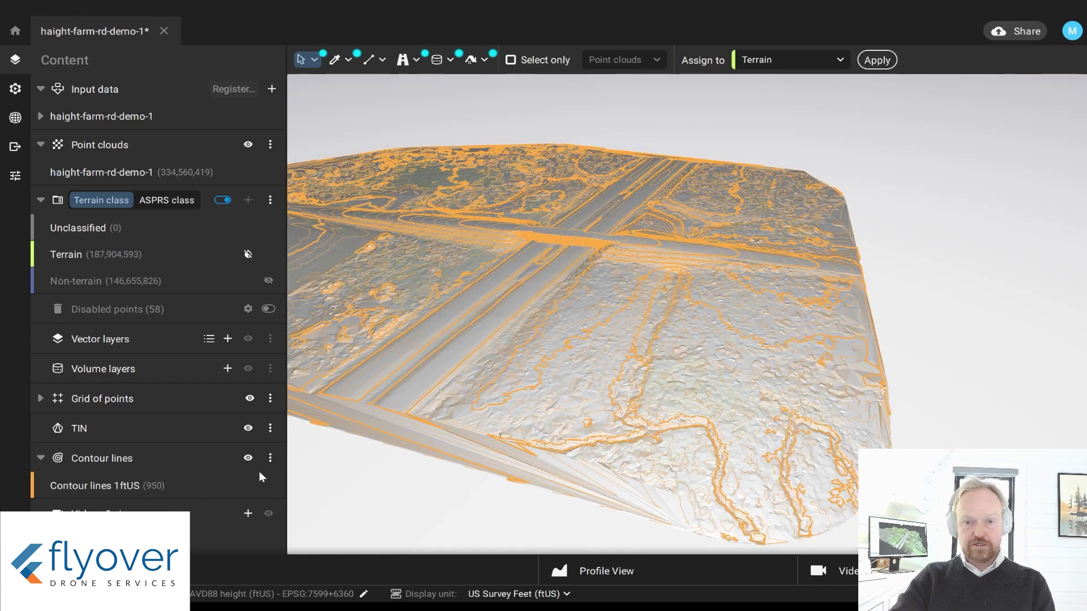
left_click_drag(725, 411, 569, 445)
scroll(671, 378, "up", 3)
scroll(566, 342, "up", 3)
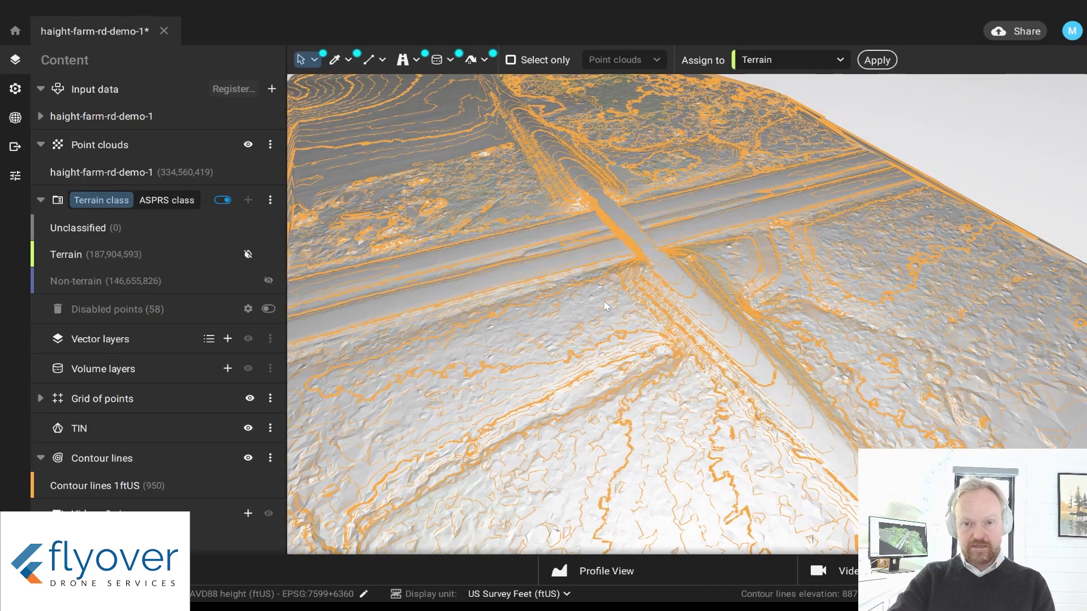
scroll(577, 340, "down", 5)
left_click_drag(716, 350, 632, 500)
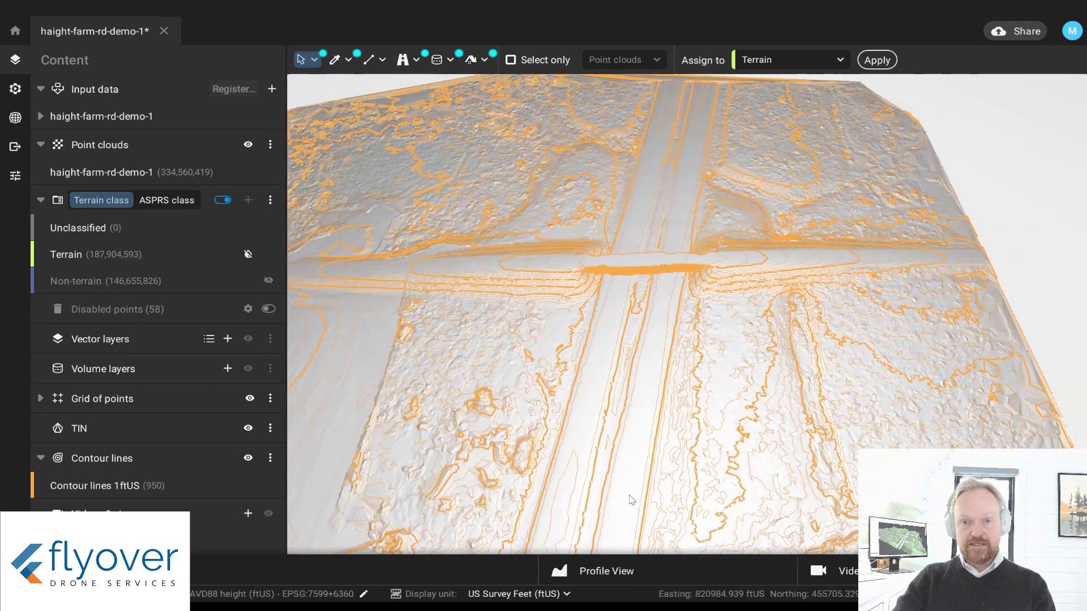
scroll(650, 331, "up", 3)
left_click_drag(629, 416, 670, 367)
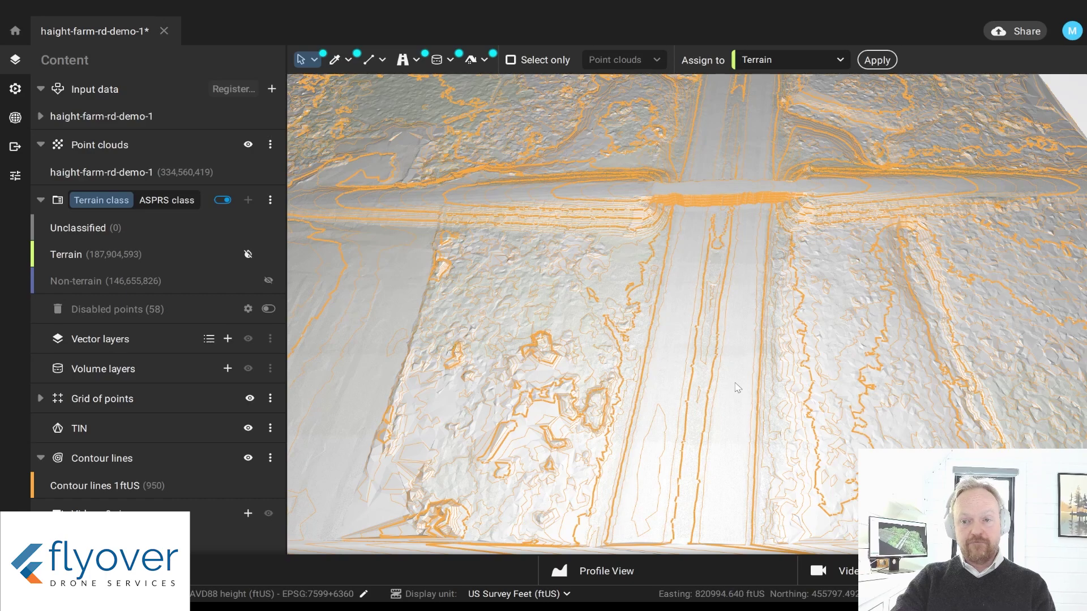
right_click_drag(733, 394, 675, 494)
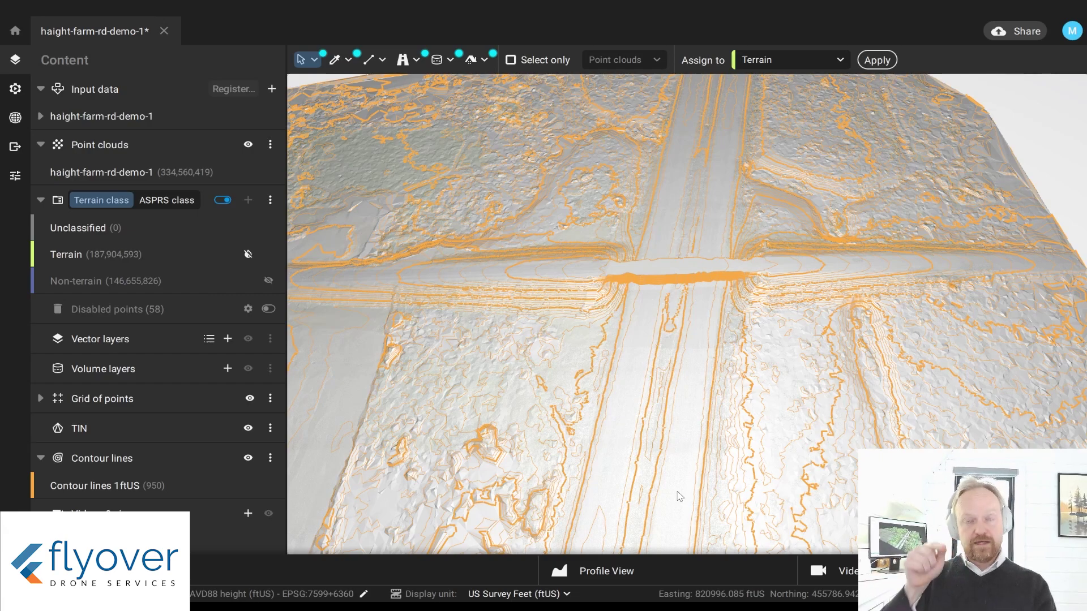
Turn the blue Non-terrain points back on and tilt the view over the vegetation
left_click(268, 281)
left_click_drag(707, 340, 593, 410)
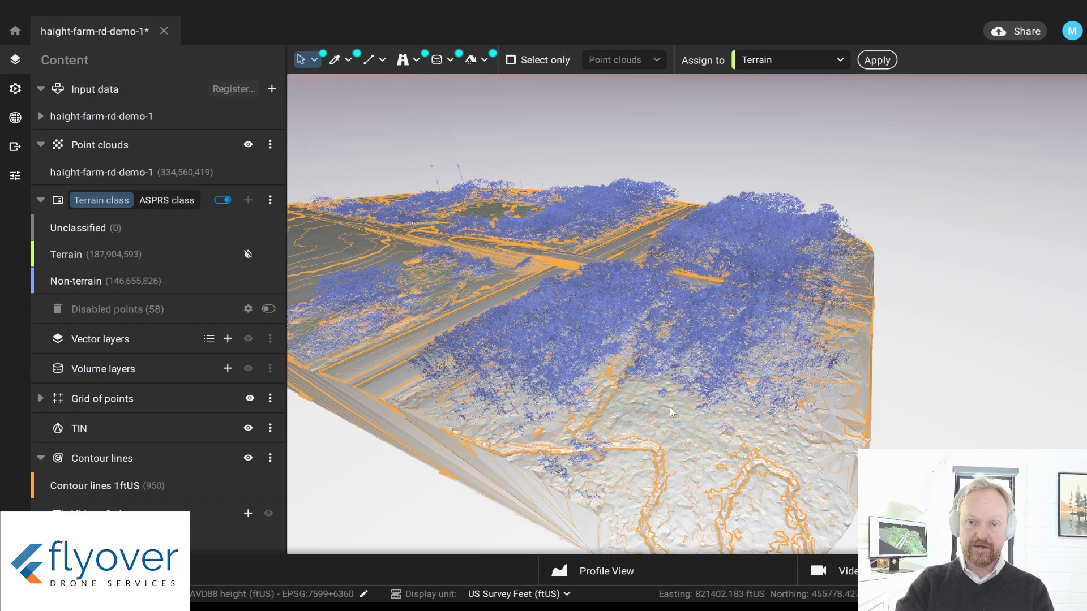
left_click_drag(656, 399, 661, 398)
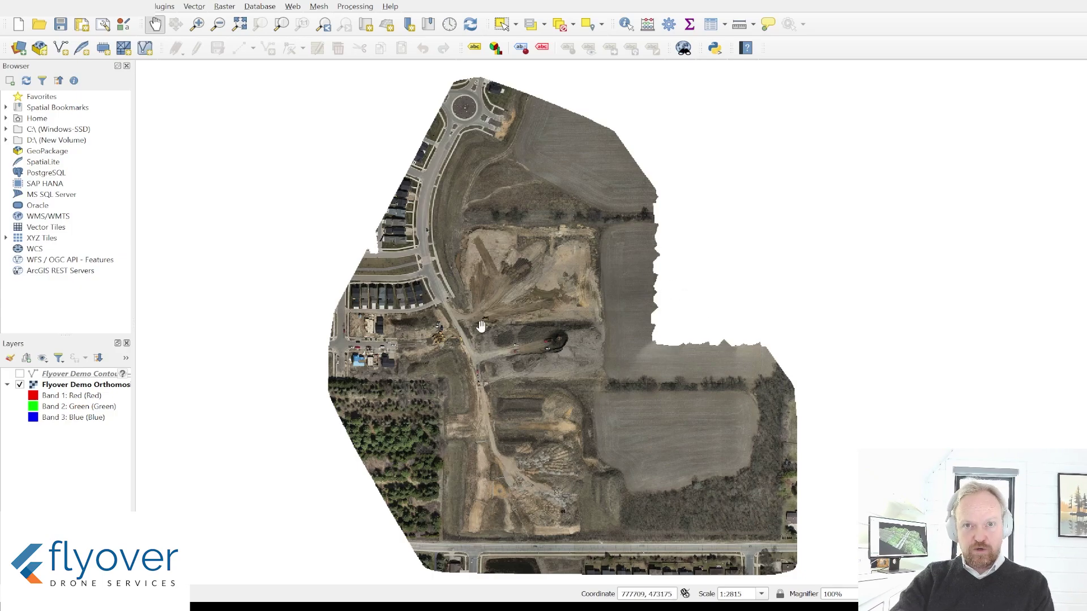
Zoom into the orthomosaic to inspect the sidewalk, the curbside storm drain and the roundabout
scroll(441, 272, "up", 2)
left_click_drag(479, 116, 468, 198)
scroll(467, 199, "up", 1)
left_click_drag(442, 269, 502, 172)
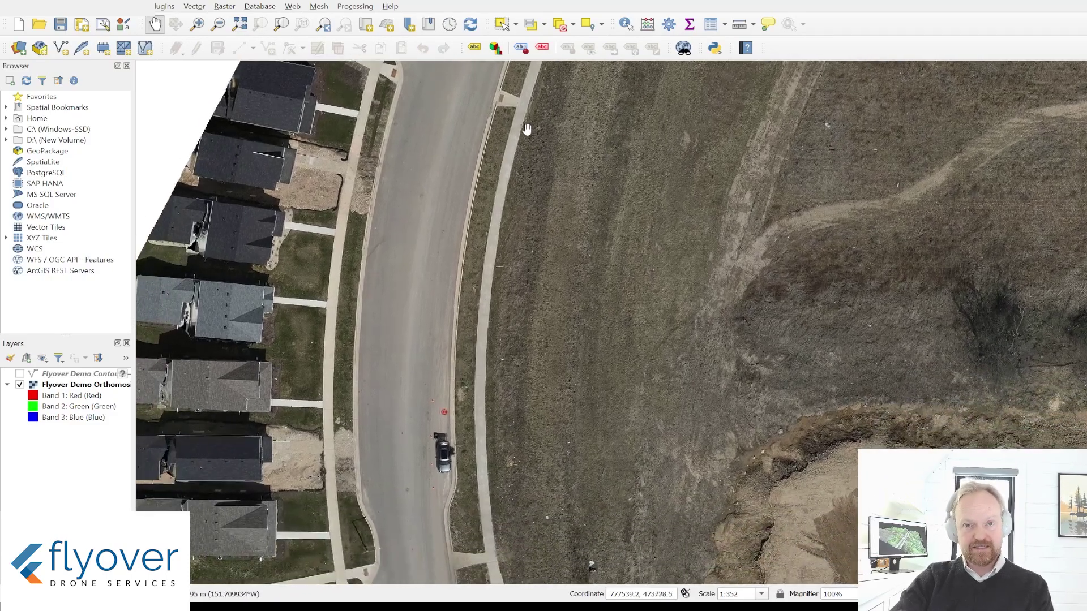
left_click_drag(489, 371, 523, 315)
scroll(523, 316, "up", 3)
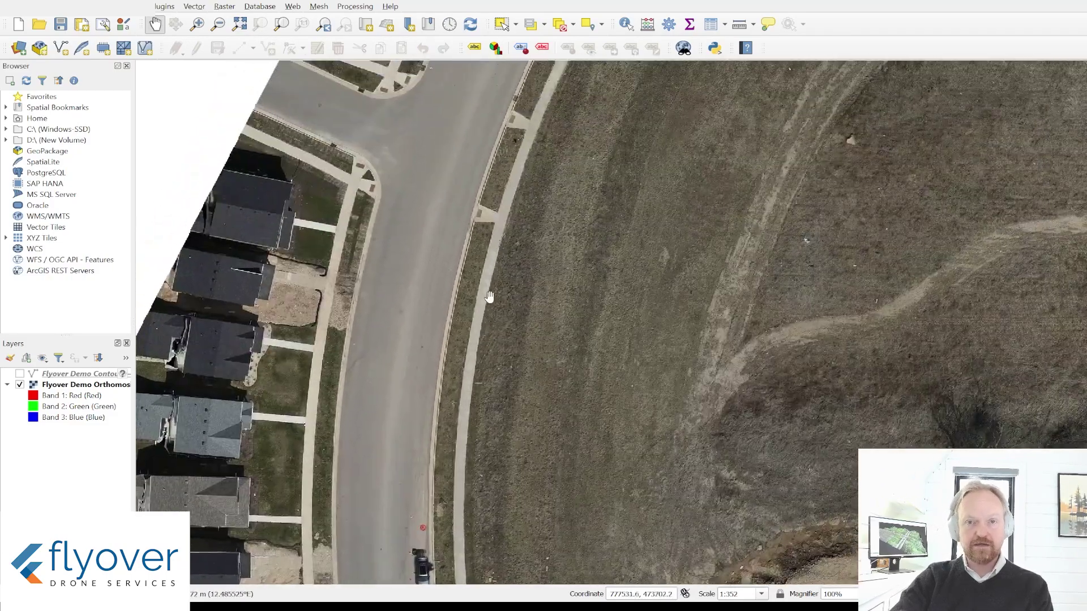
scroll(428, 410, "down", 3)
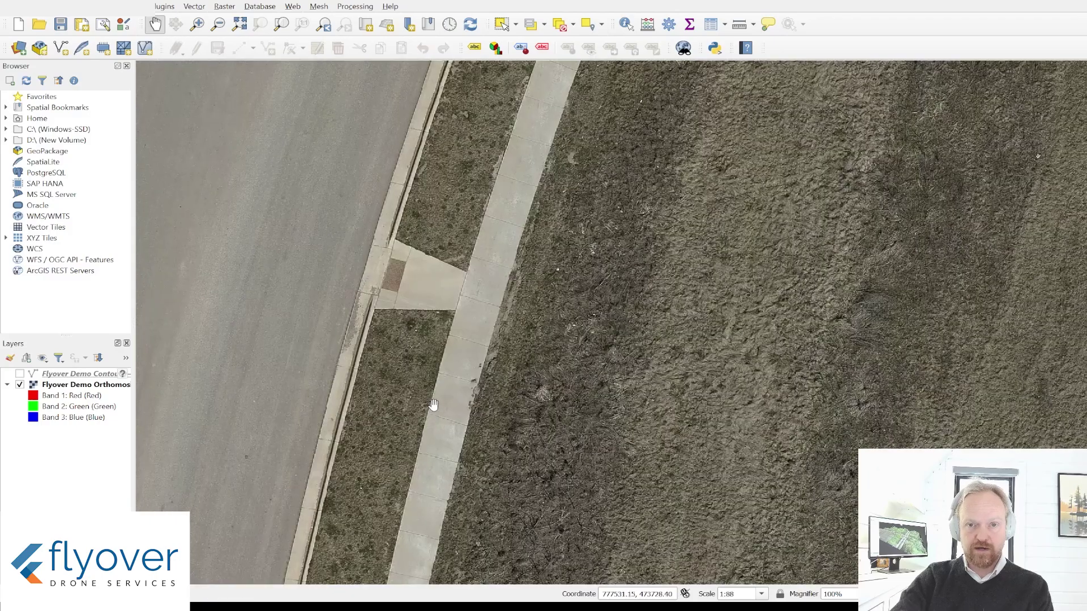
left_click_drag(536, 303, 487, 417)
left_click_drag(553, 185, 508, 366)
left_click_drag(531, 223, 480, 313)
left_click_drag(632, 334, 605, 320)
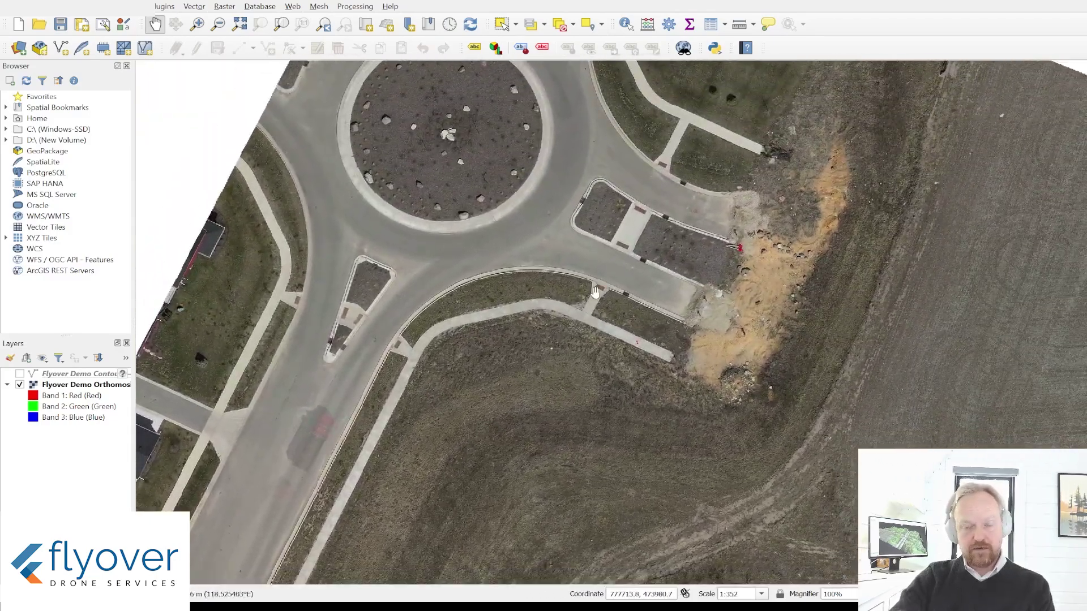
scroll(605, 319, "up", 2)
scroll(623, 328, "up", 1)
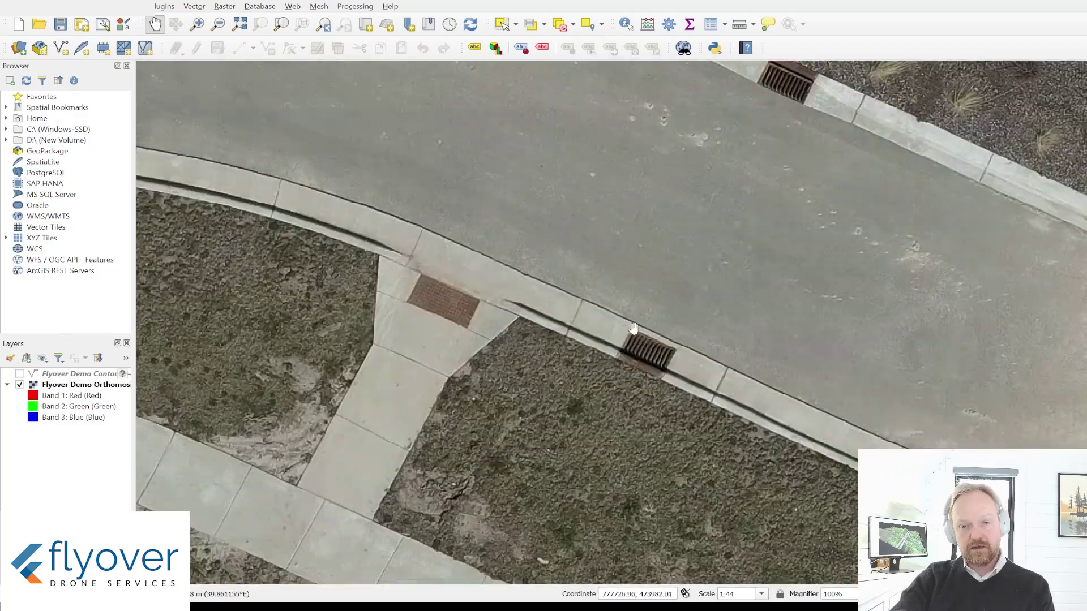
scroll(685, 356, "down", 1)
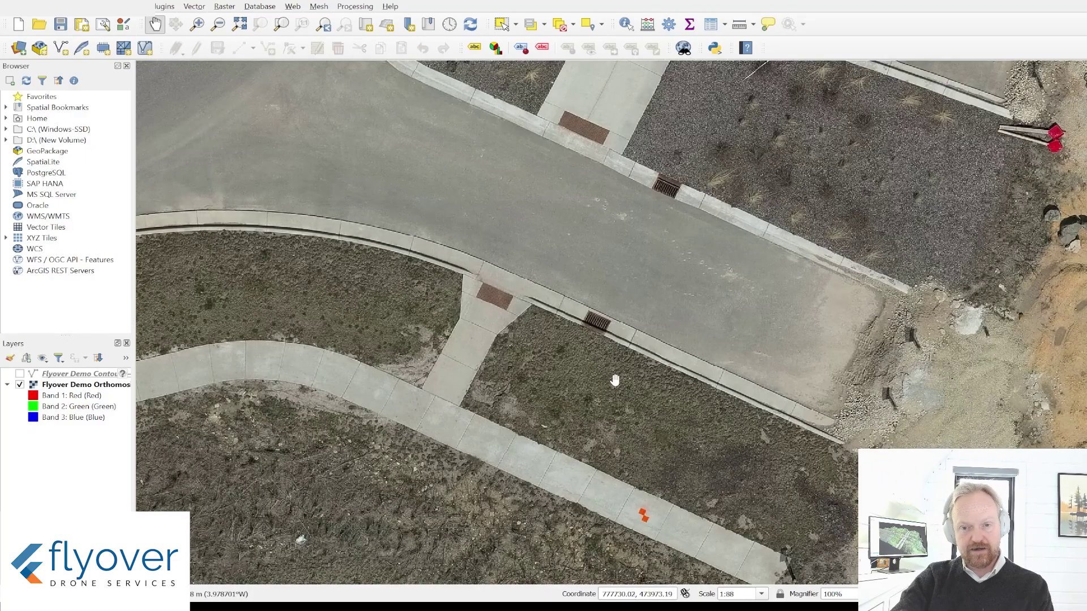
scroll(614, 381, "up", 2)
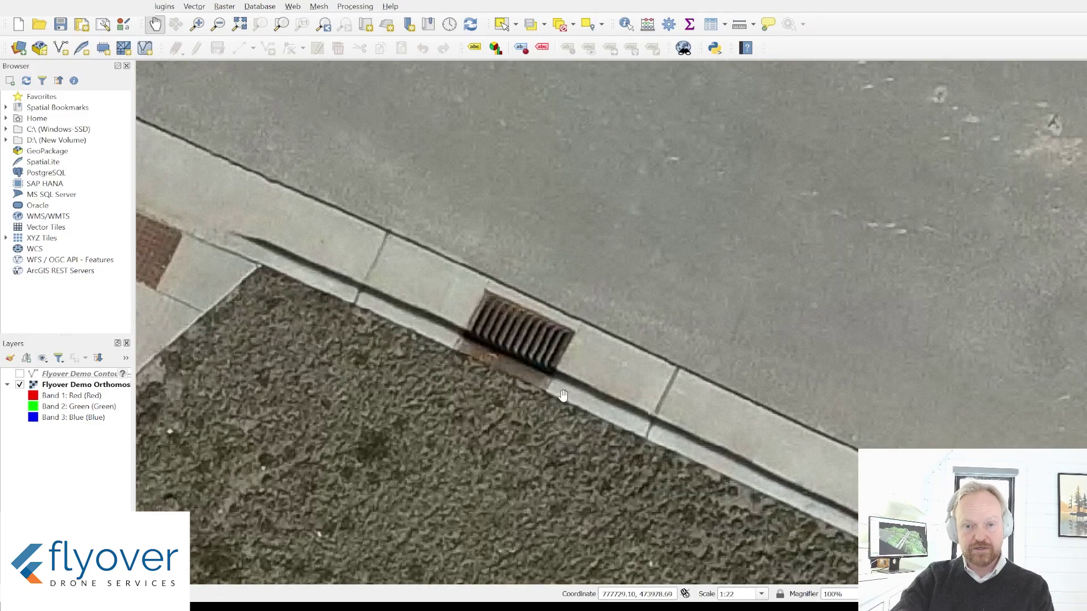
Zoom back out to about 1:1407, framing the field, forest, southern fields and bottom road
scroll(563, 395, "down", 2)
scroll(600, 399, "down", 1)
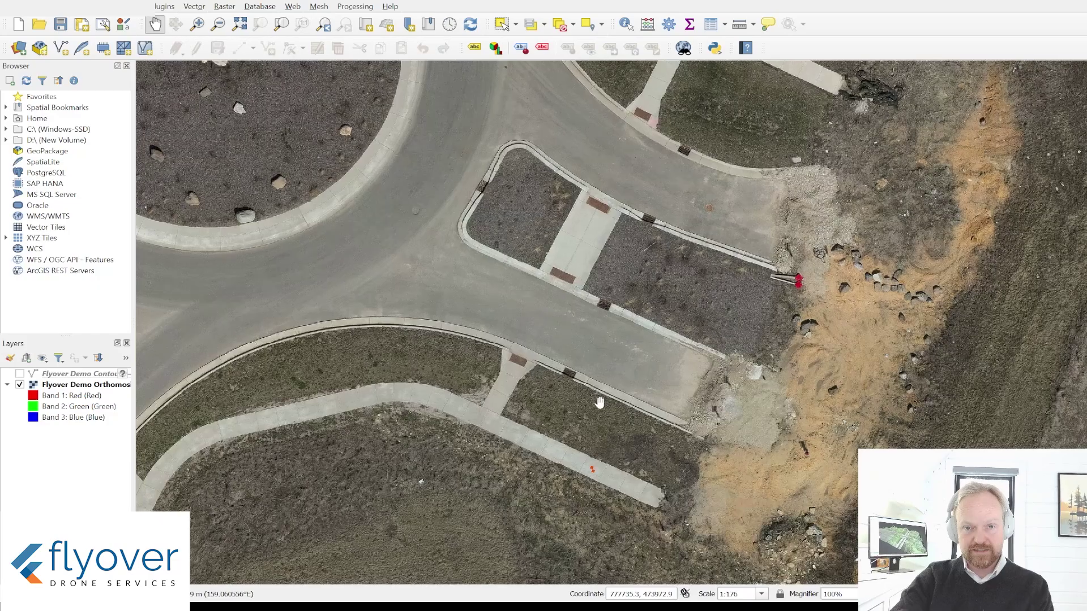
left_click_drag(686, 500, 556, 347)
scroll(588, 393, "down", 2)
left_click_drag(602, 475, 526, 253)
scroll(578, 428, "down", 1)
left_click_drag(576, 471, 560, 262)
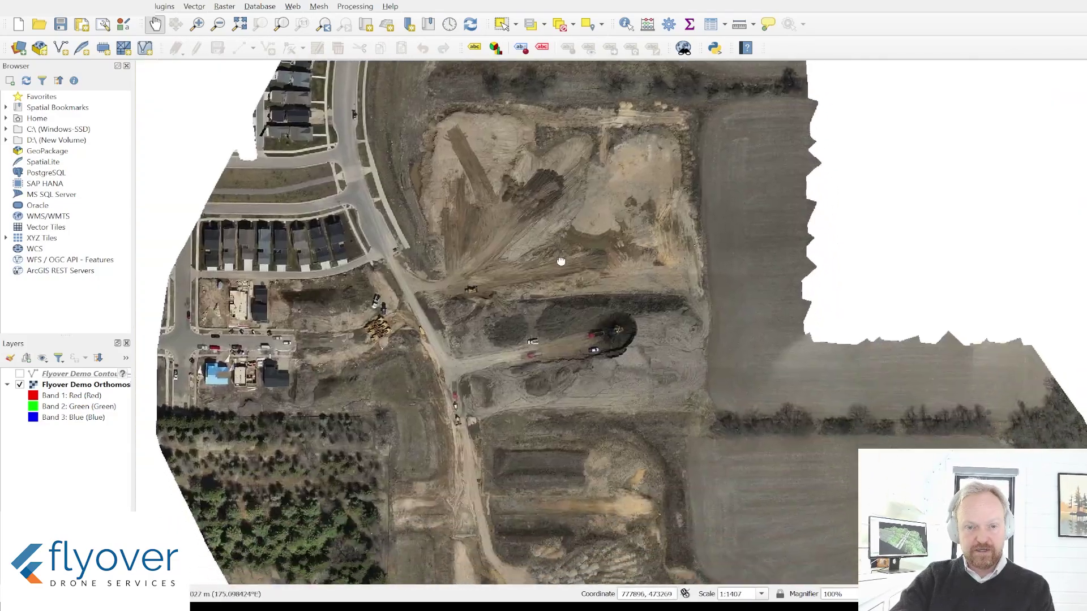
left_click_drag(572, 406, 512, 256)
left_click_drag(580, 412, 581, 383)
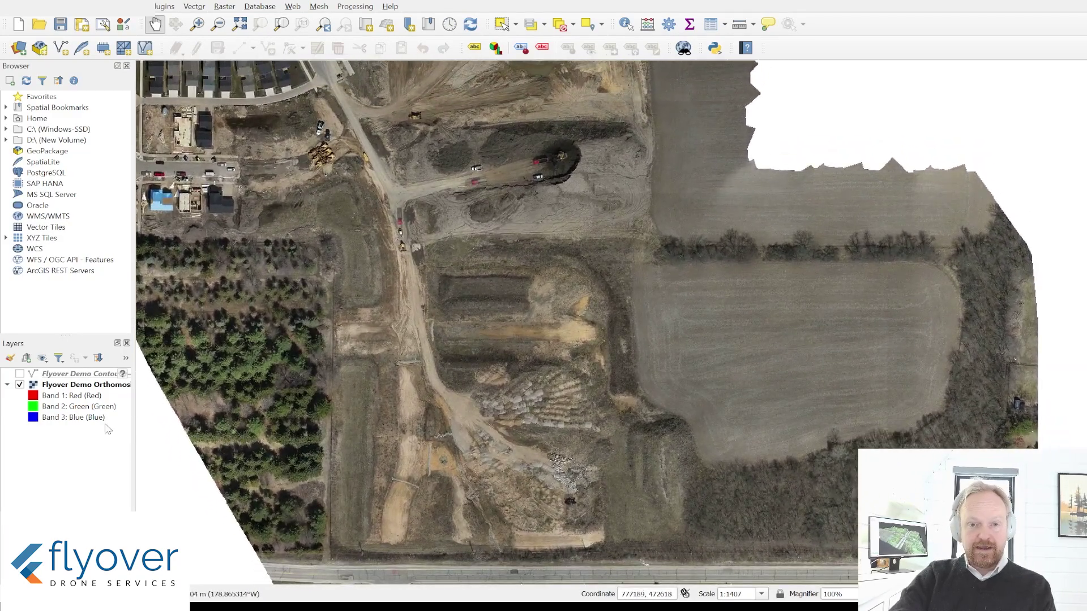
Turn on the Flyover Demo contours layer and pan to view red contours across the site
left_click(19, 373)
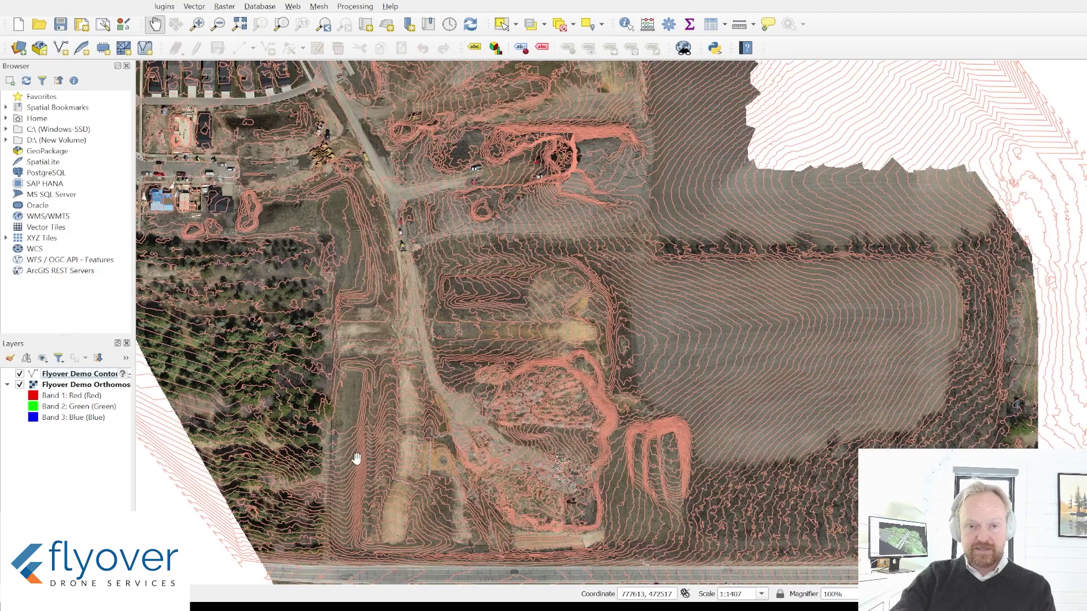
left_click_drag(696, 485, 497, 413)
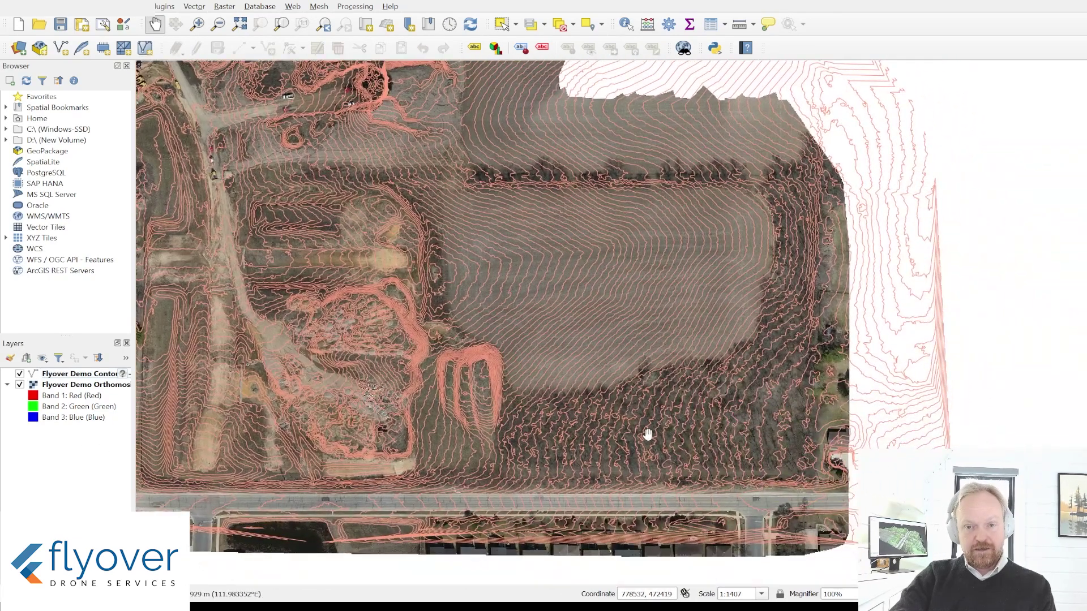
left_click_drag(530, 276, 569, 288)
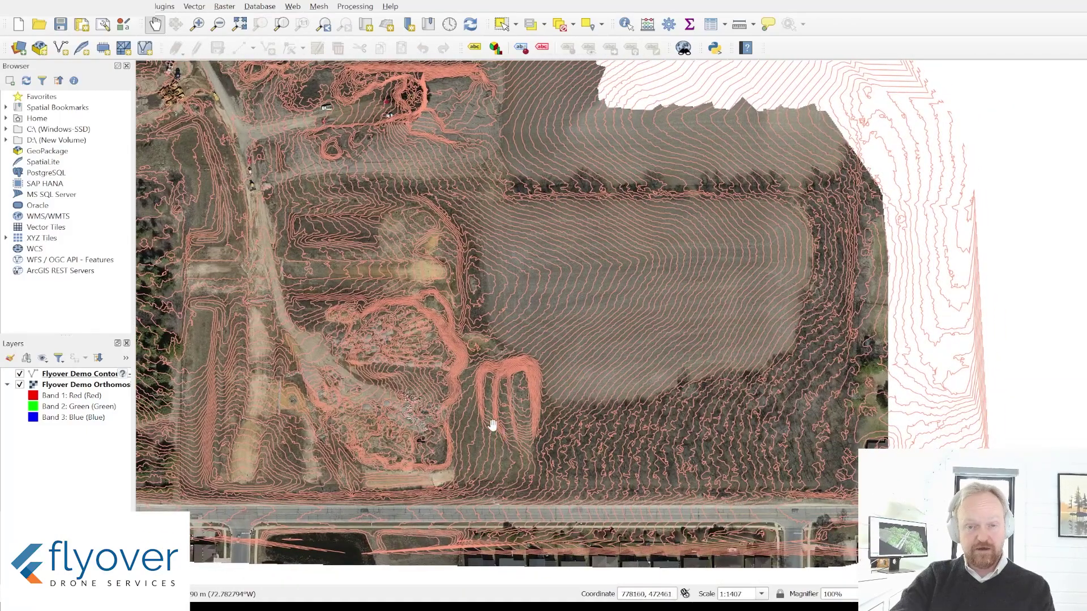
left_click_drag(575, 381, 691, 347)
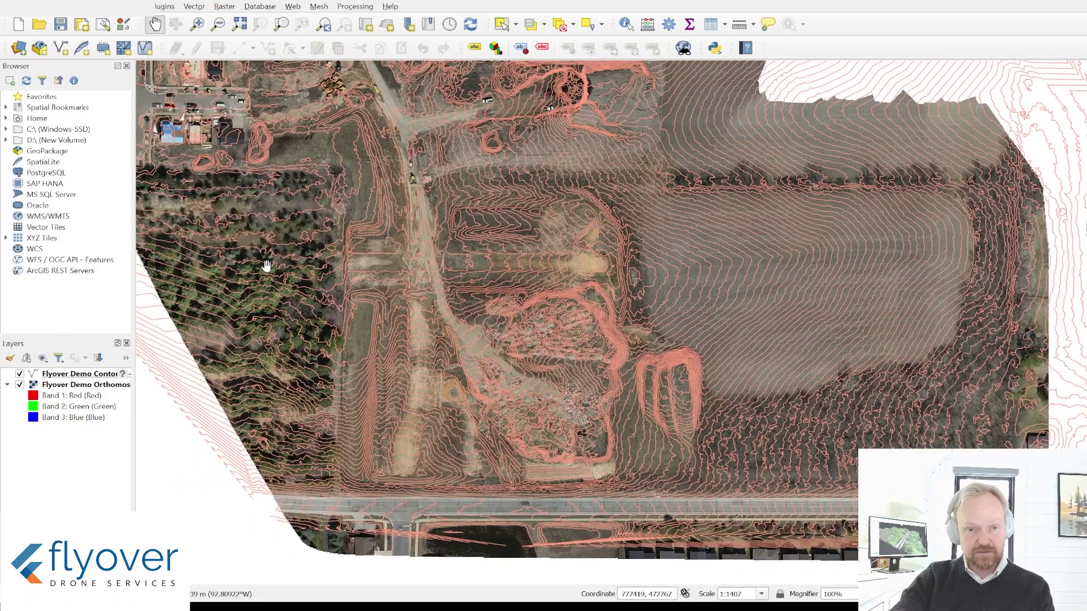
left_click_drag(413, 189, 374, 327)
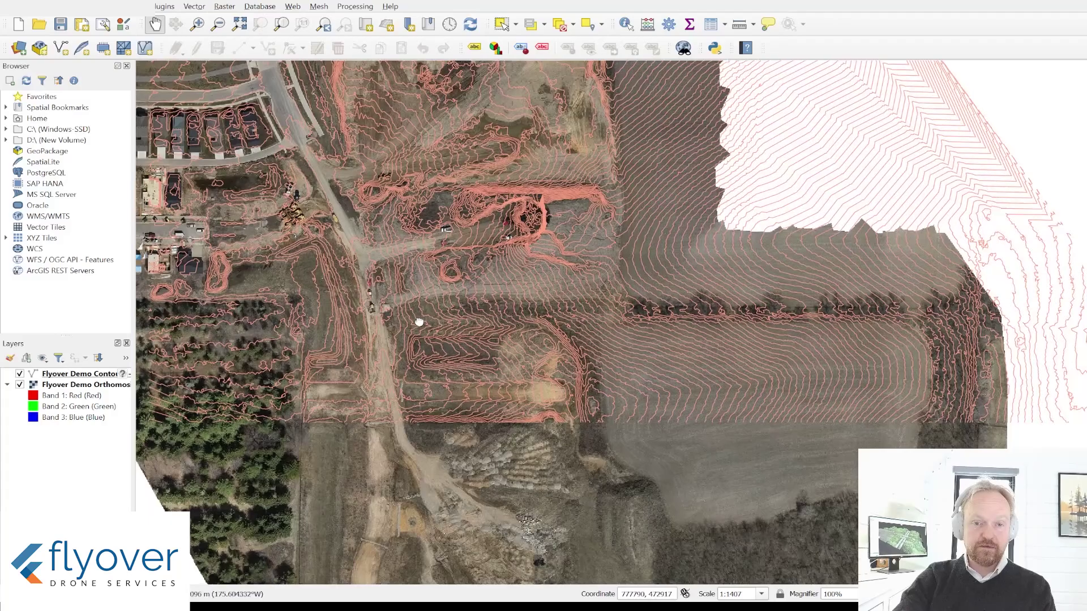
left_click_drag(454, 410, 419, 351)
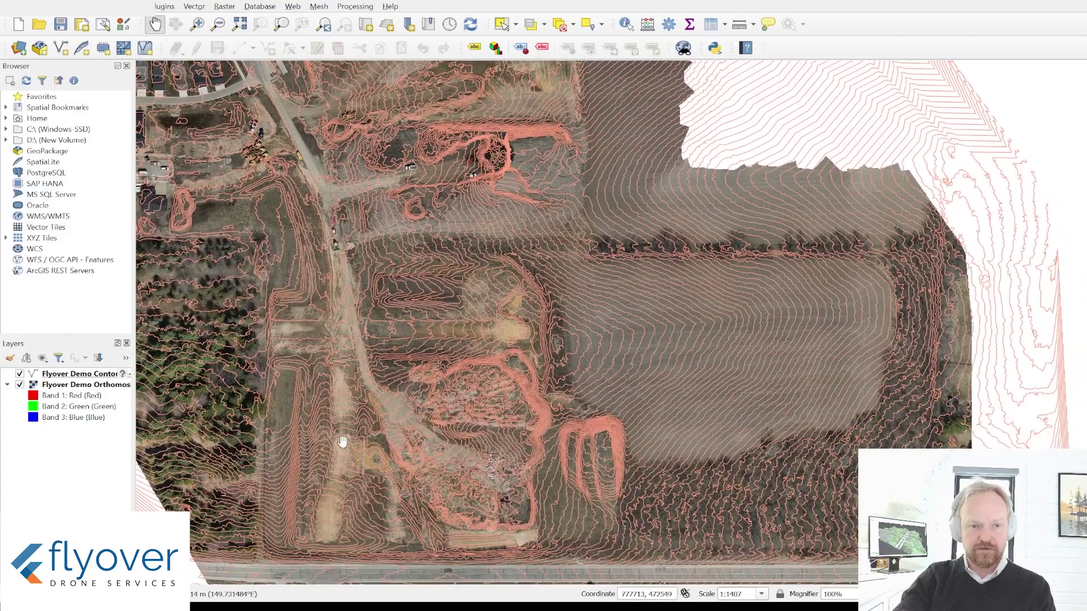